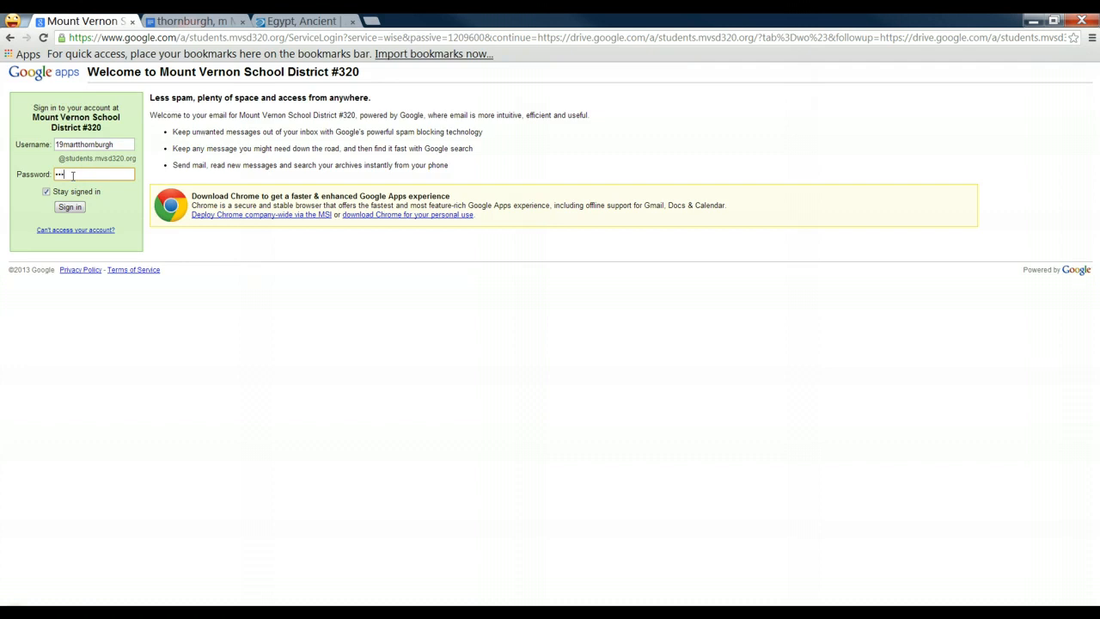
# - Sign in to the school district student account and open Google Drive from the Google search page
pyautogui.click(73, 208)
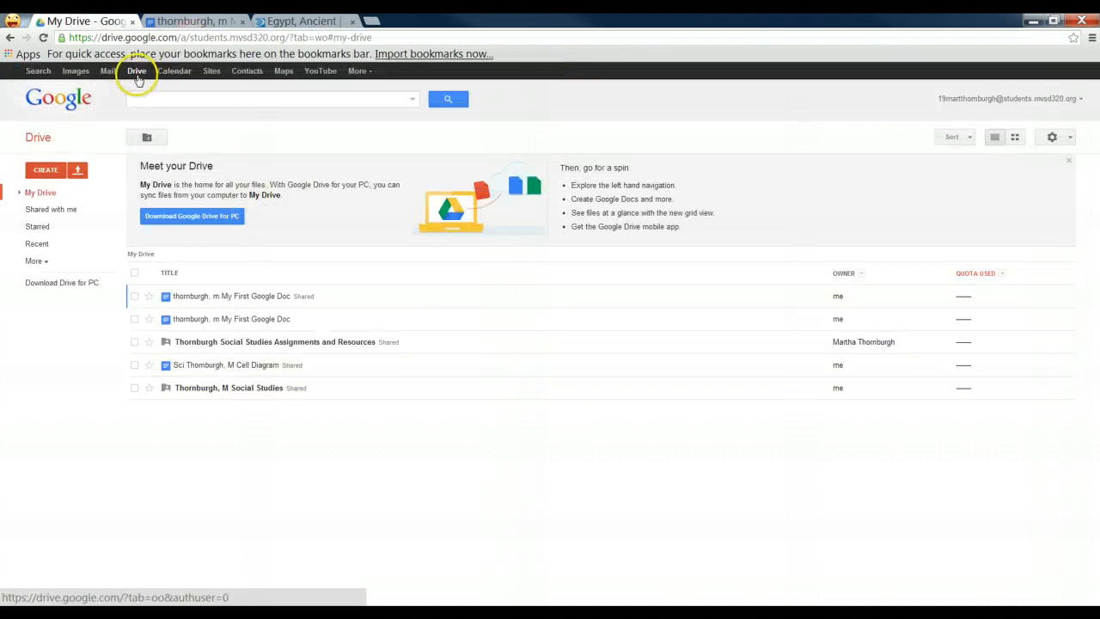
pyautogui.click(35, 70)
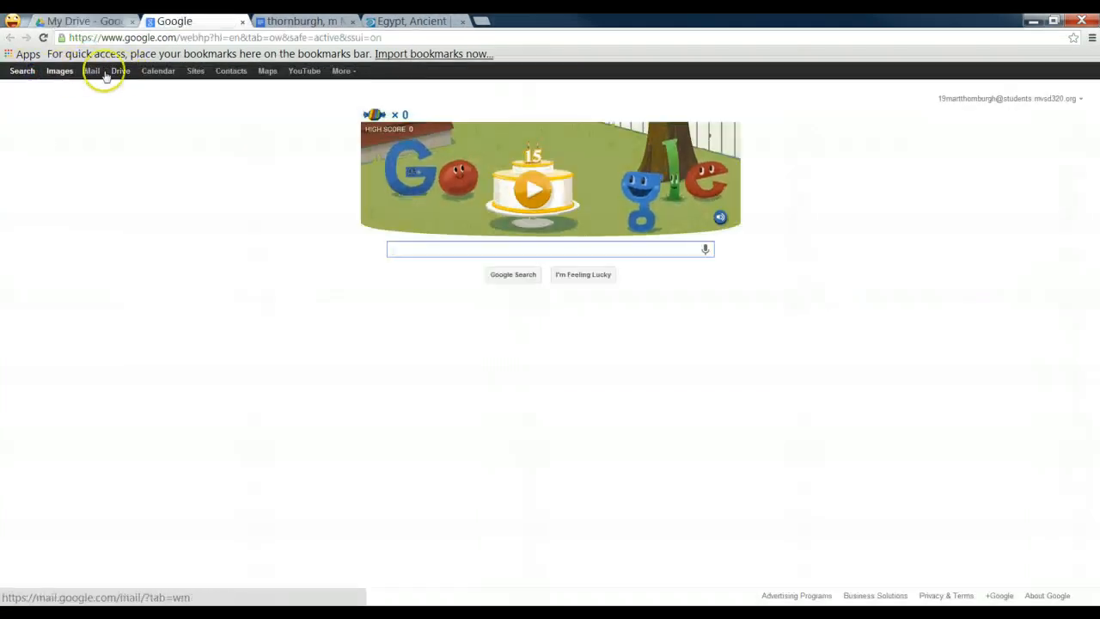
pyautogui.click(122, 72)
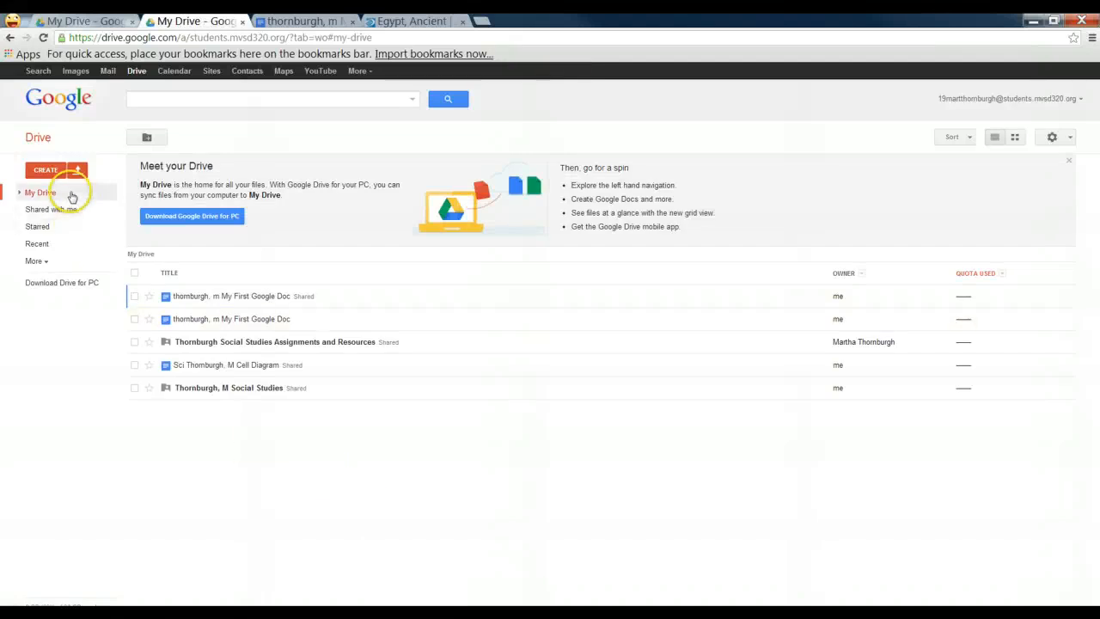
# - Create a new text document and name it with the student's last name and first initial followed by "Adding a Picture"
pyautogui.click(50, 171)
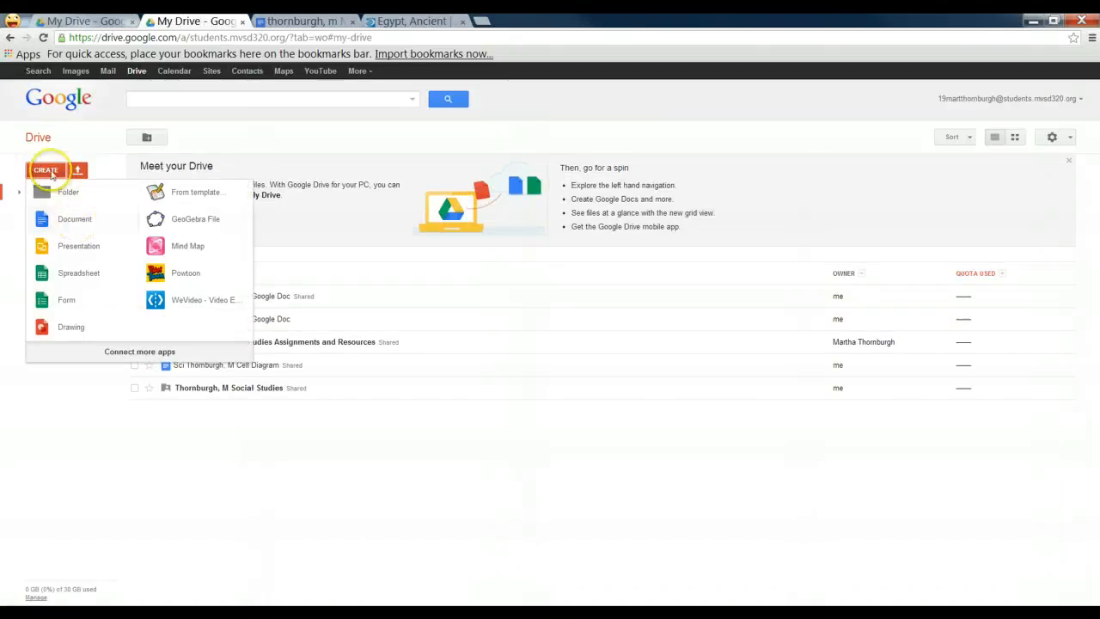
pyautogui.click(73, 219)
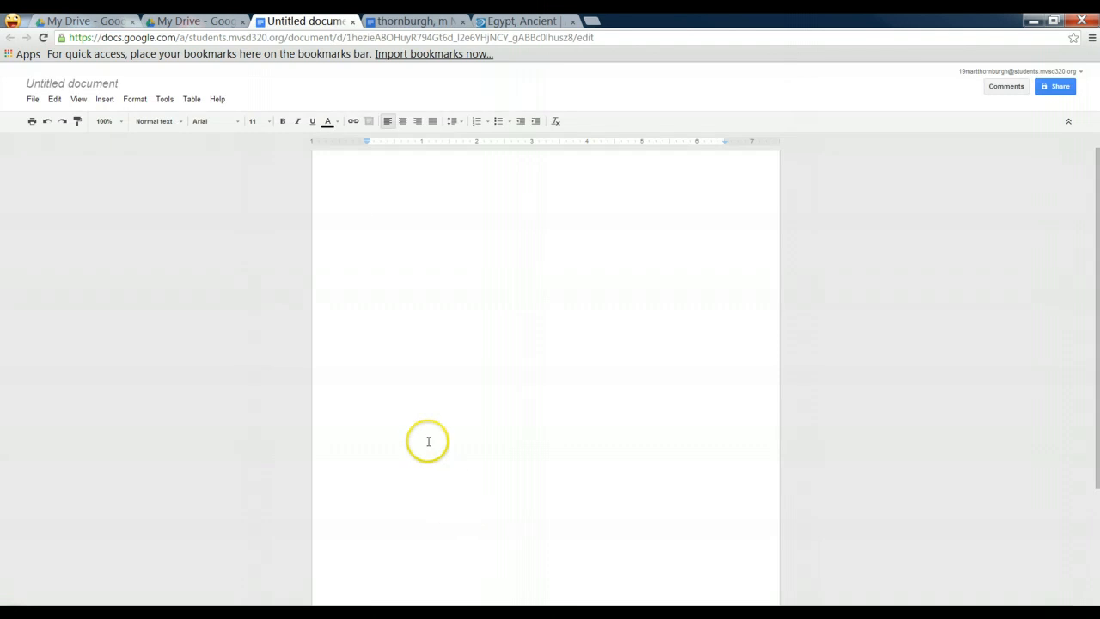
pyautogui.click(87, 86)
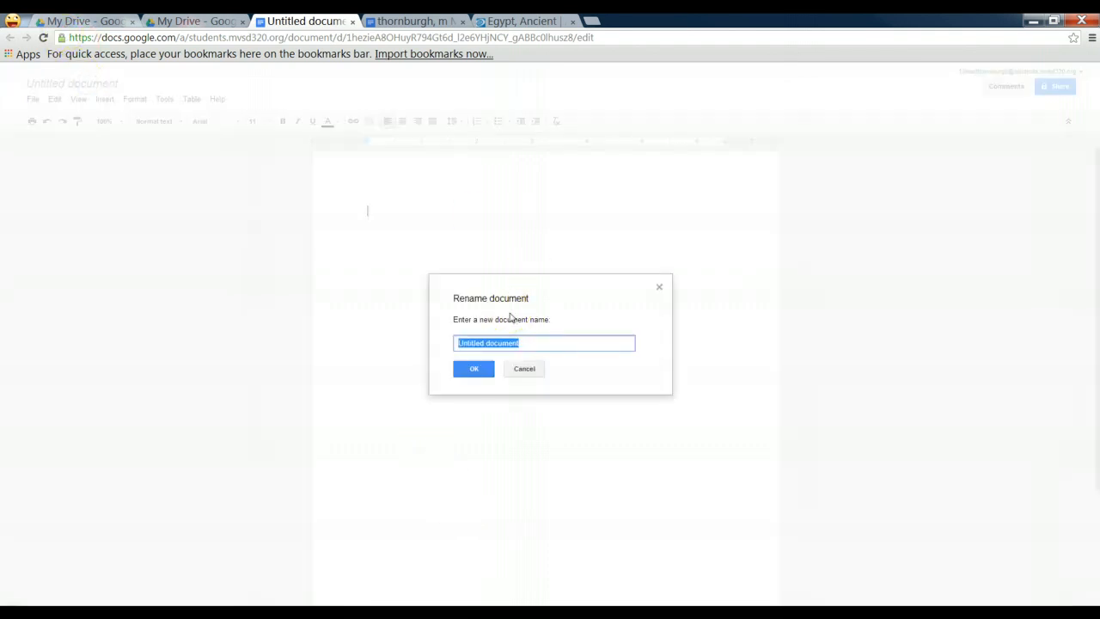
pyautogui.write('thornburgh, m Adding a Picture')
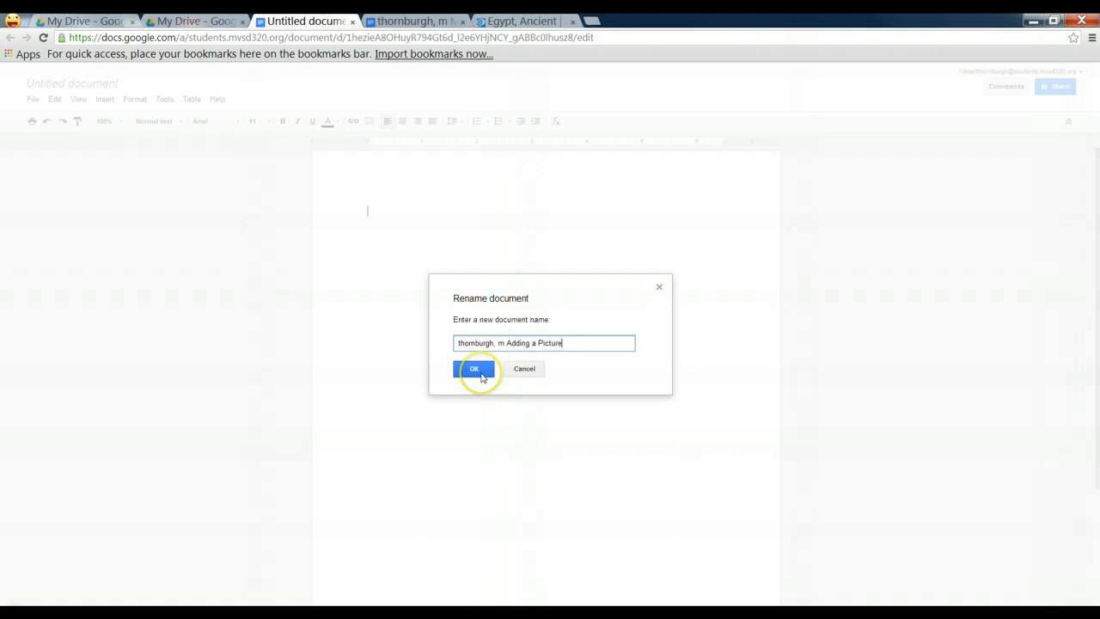
pyautogui.click(474, 369)
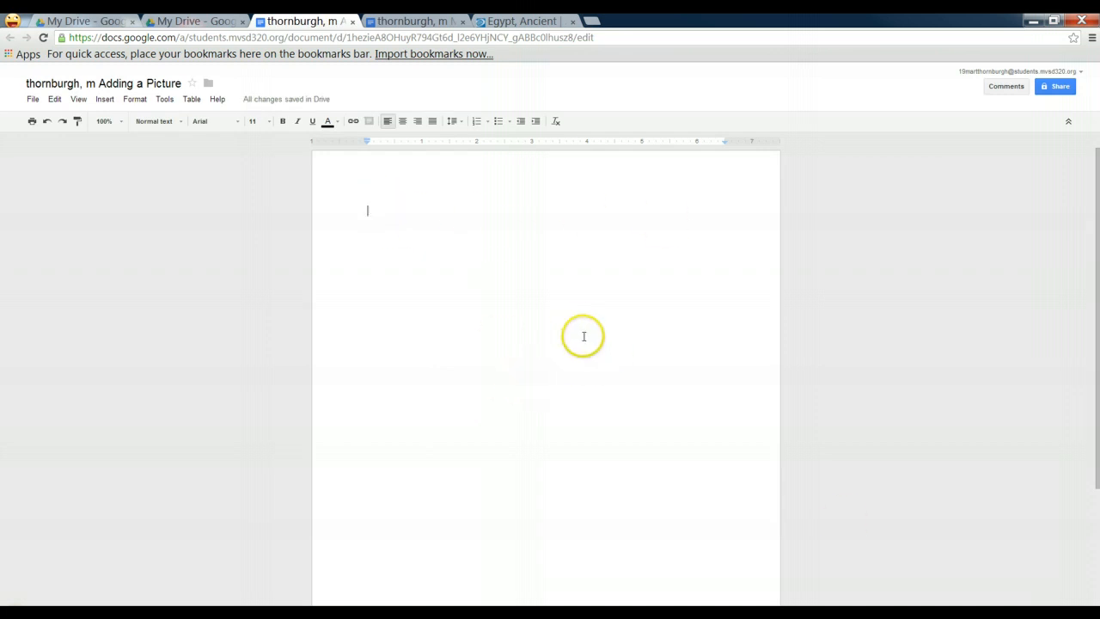
# - Add "Dogs" as a bold, centred 24 pt title and start a left-aligned line beneath it
pyautogui.click(512, 356)
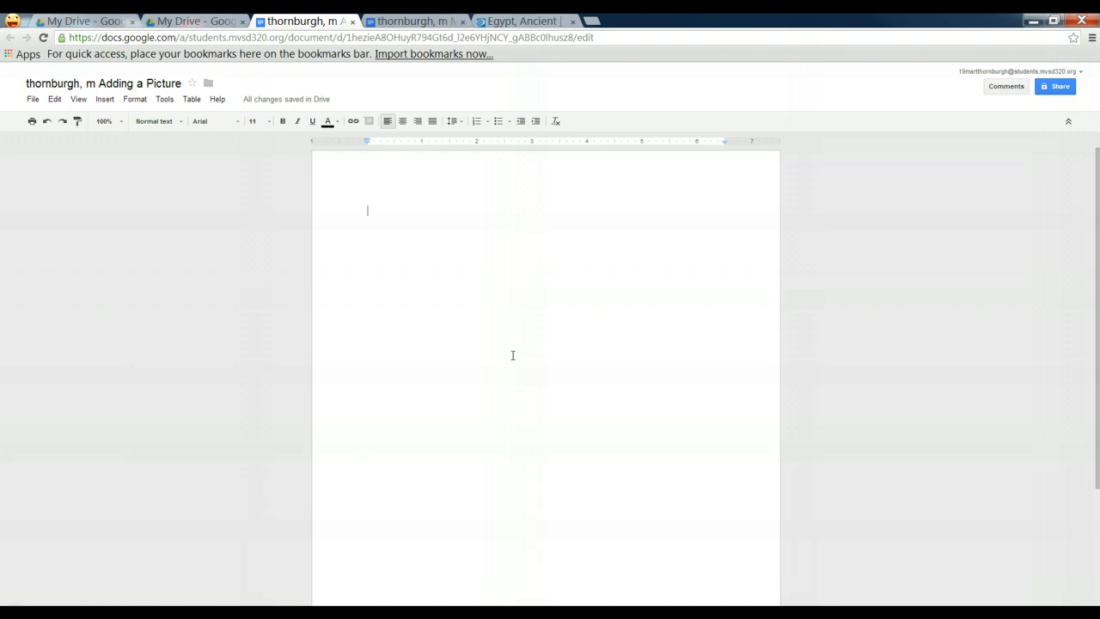
pyautogui.write('Dogs')
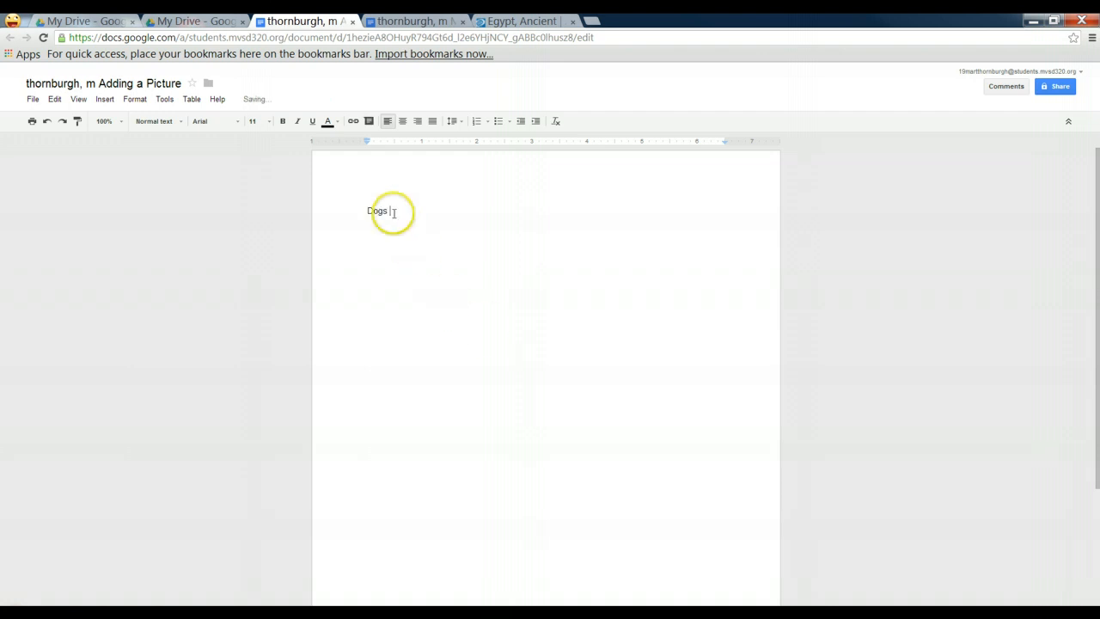
pyautogui.moveTo(393, 213); pyautogui.dragTo(373, 213)
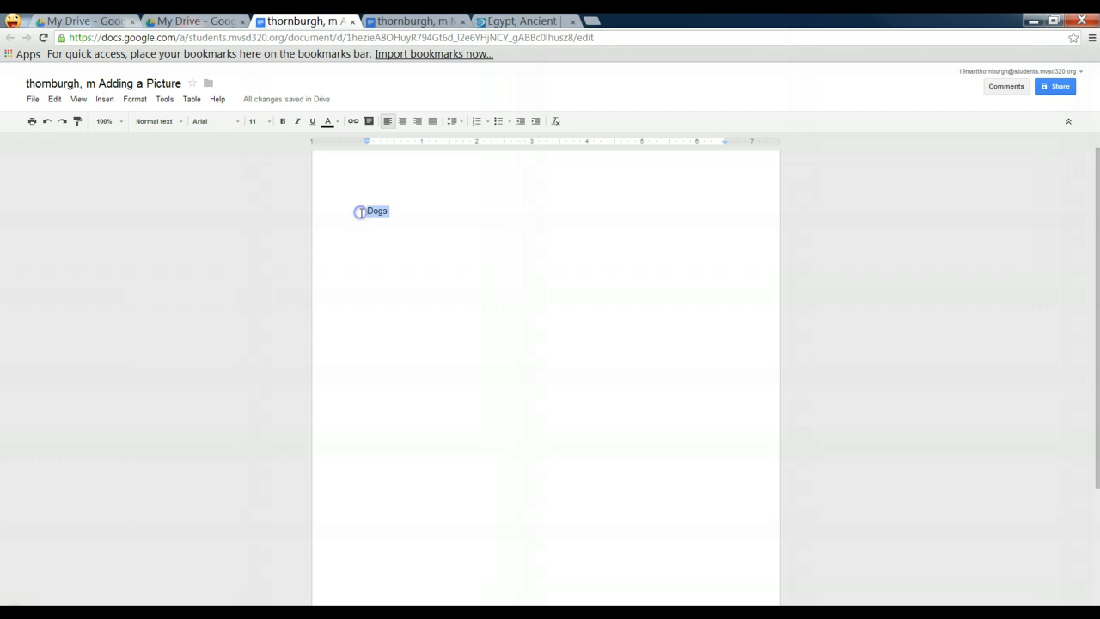
pyautogui.click(267, 121)
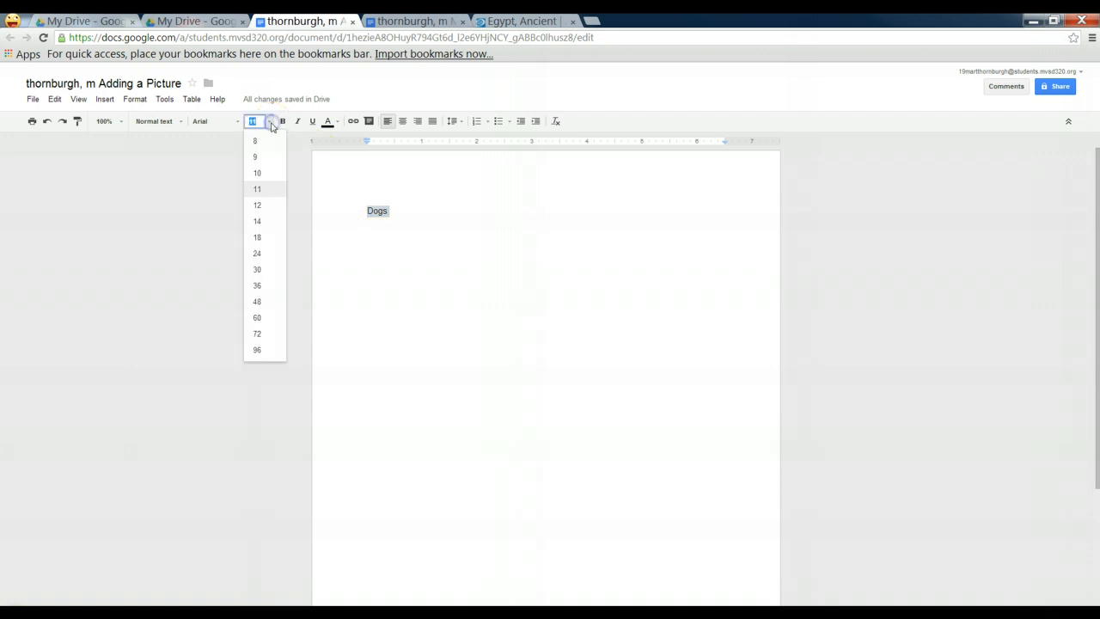
pyautogui.click(263, 252)
pyautogui.click(283, 121)
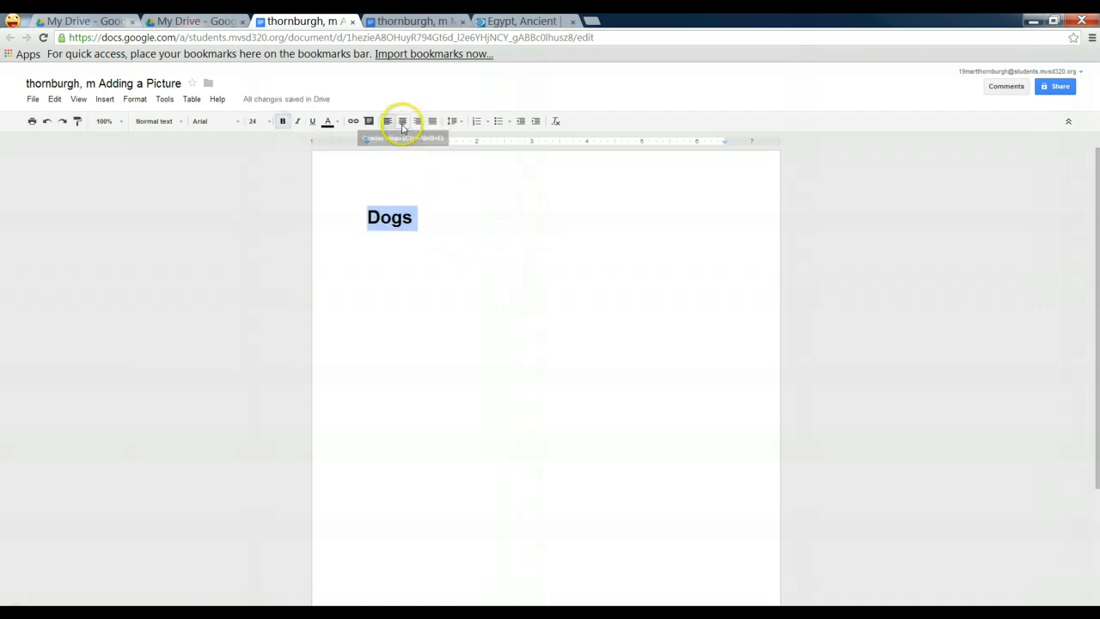
pyautogui.click(402, 125)
pyautogui.click(583, 220)
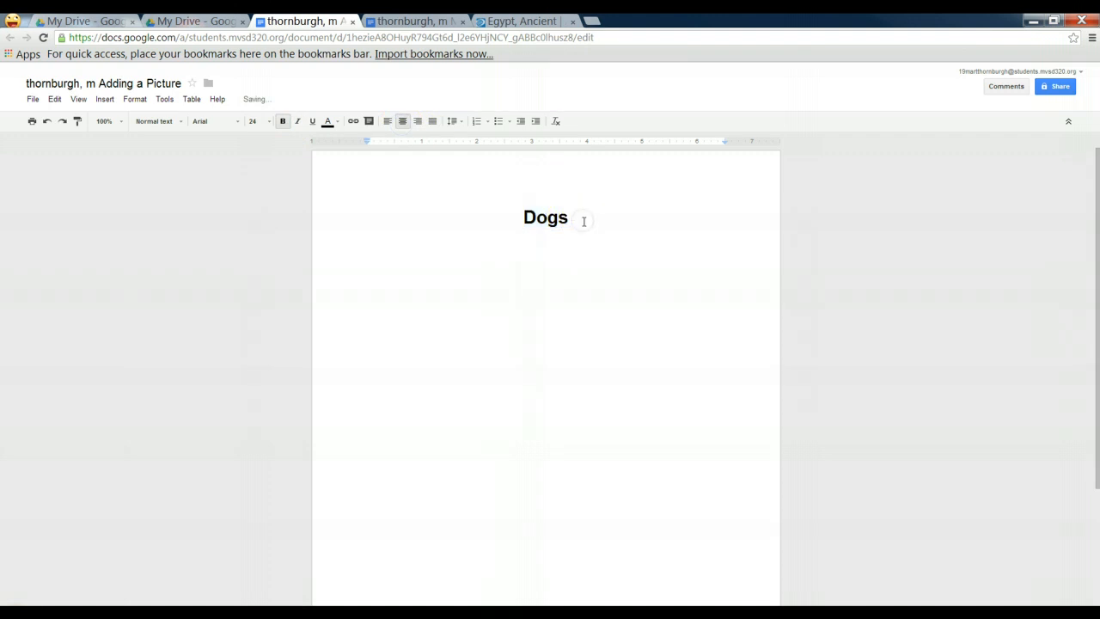
pyautogui.press('Return')
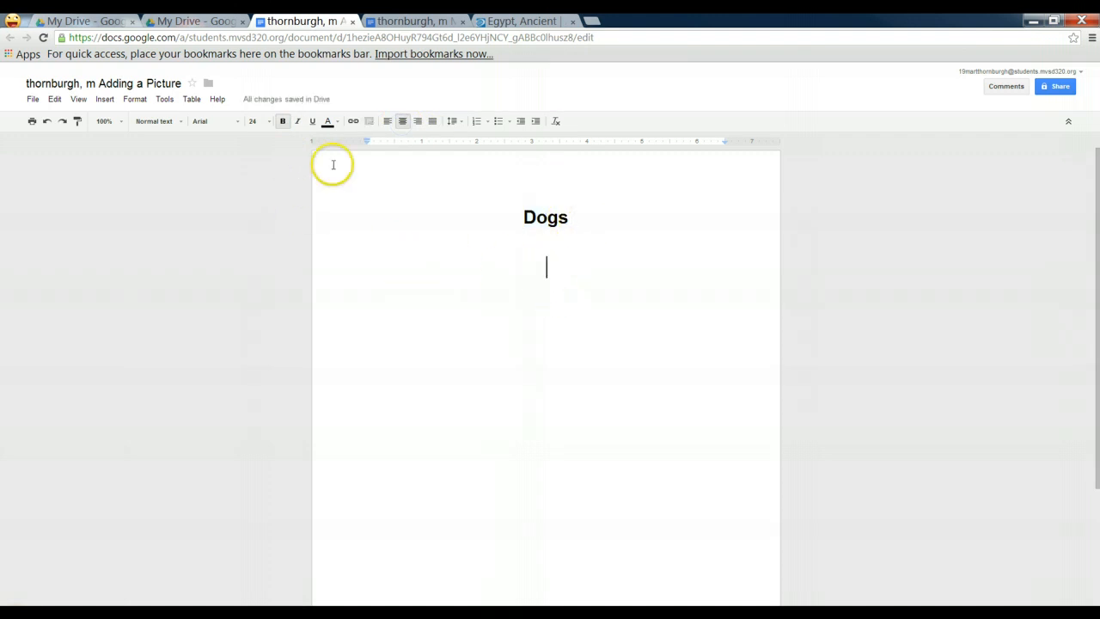
pyautogui.click(387, 123)
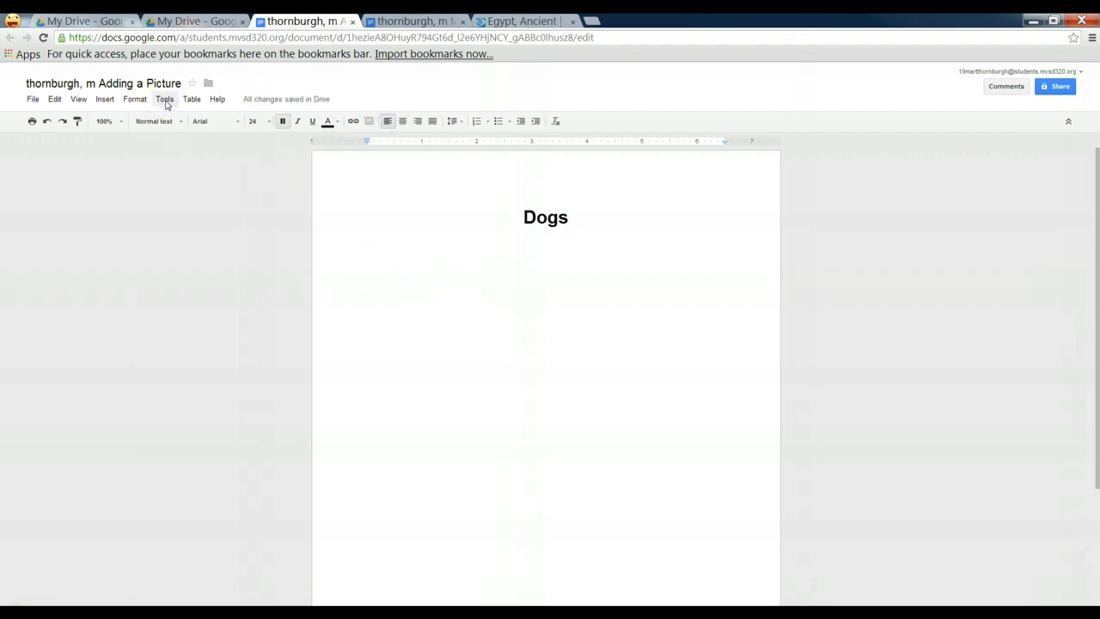
# - Open the Research tool's image search and filter results to "Free to use, share or modify, even commercially"
pyautogui.click(165, 99)
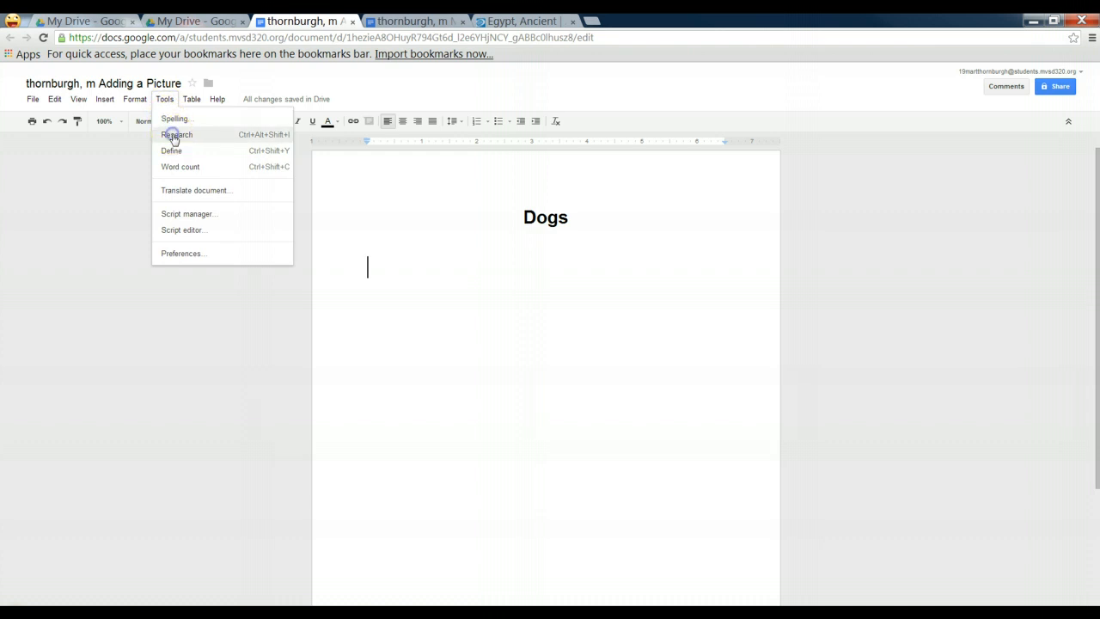
pyautogui.click(175, 138)
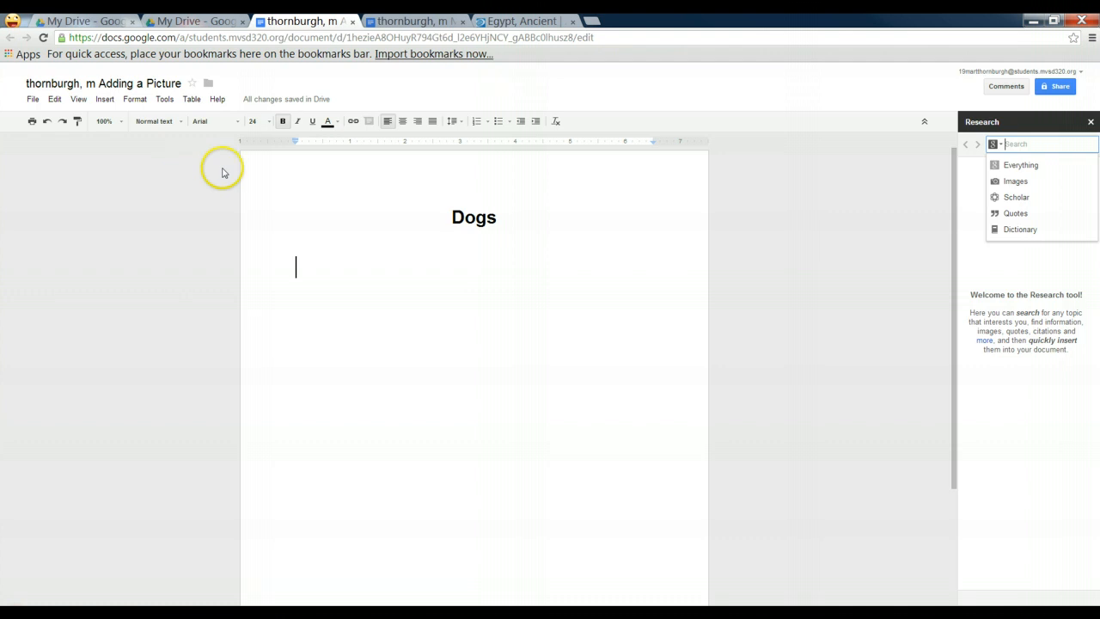
pyautogui.click(1013, 184)
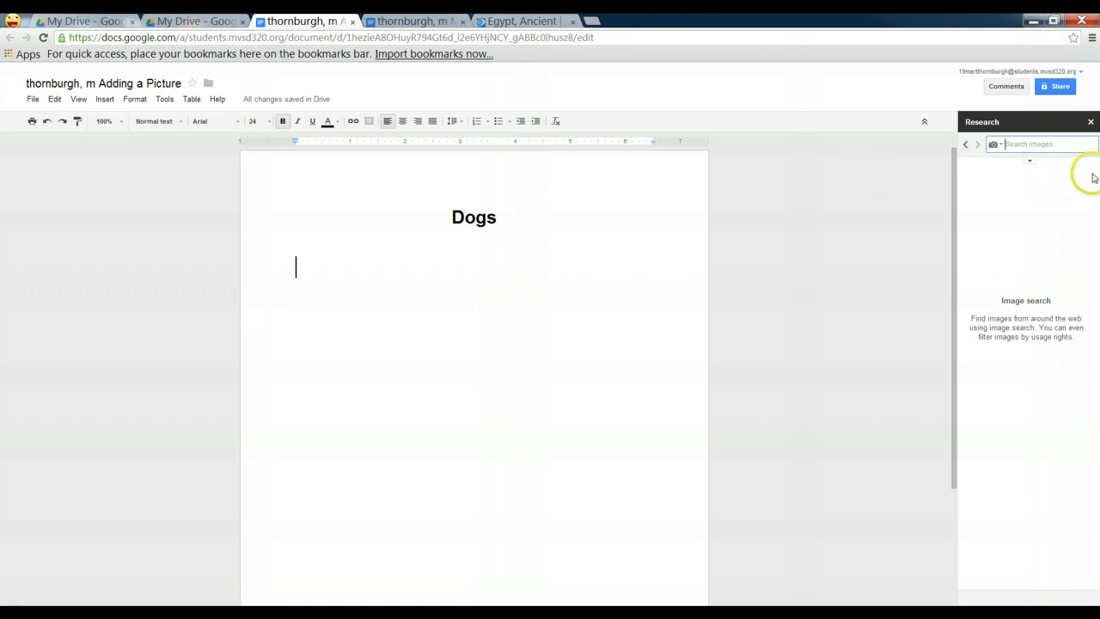
pyautogui.click(1031, 165)
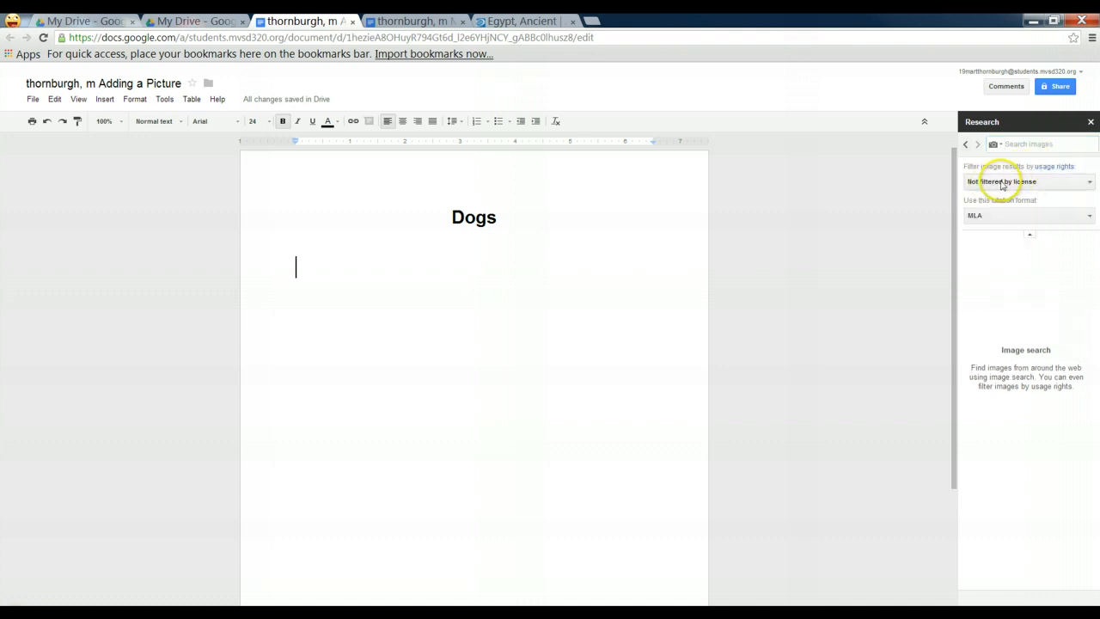
pyautogui.click(1057, 182)
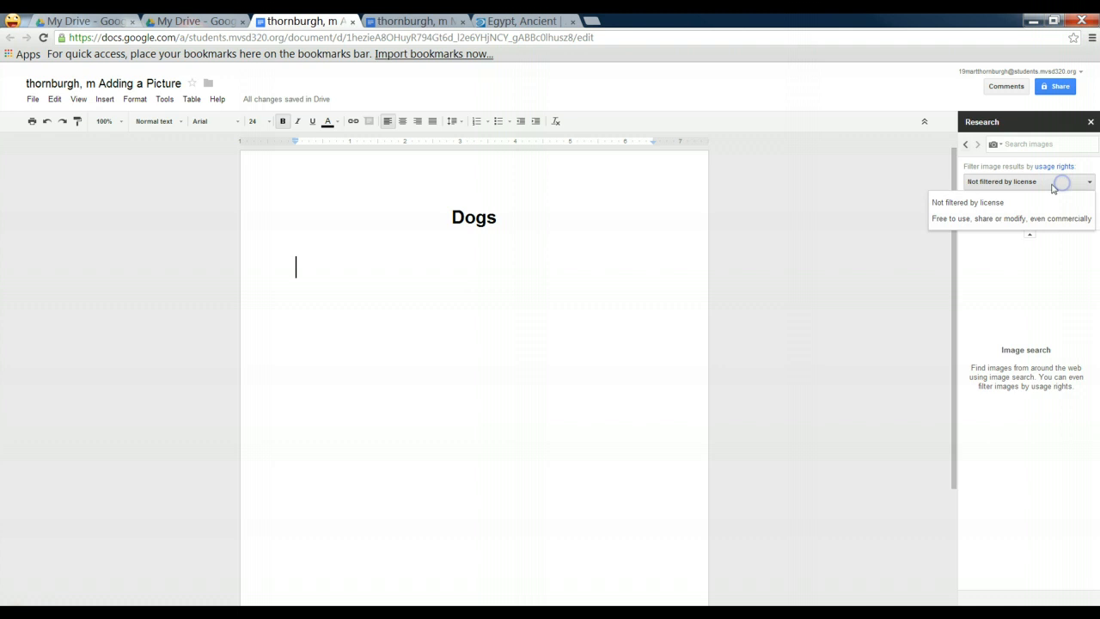
pyautogui.click(1000, 220)
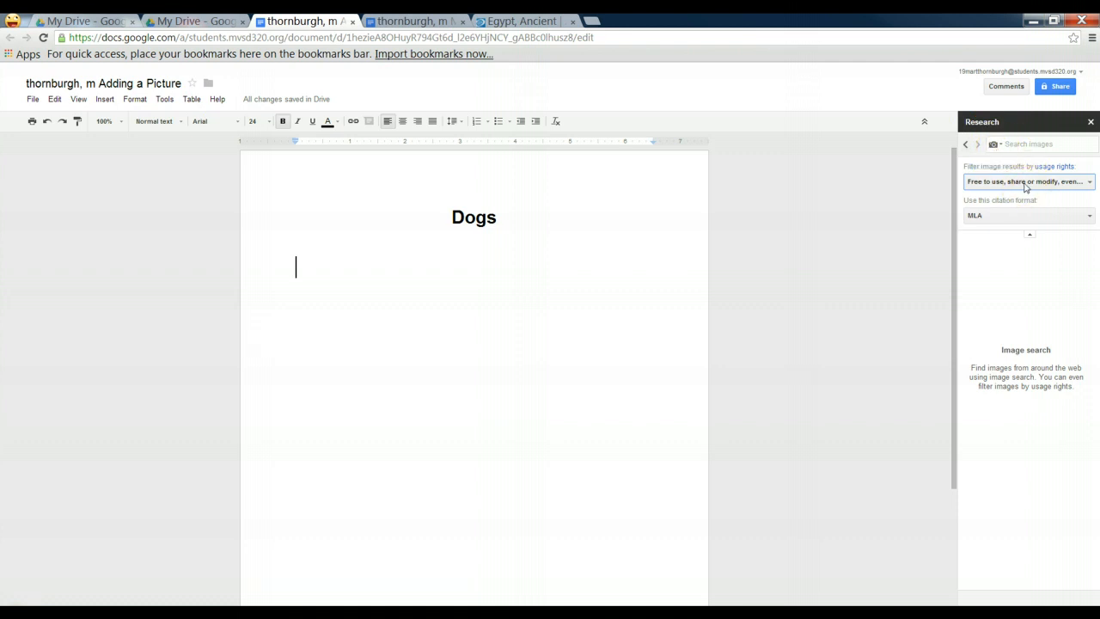
# - Search the images for "dogs" and insert the picture of the cream dog with a corded coat below the title
pyautogui.click(1034, 144)
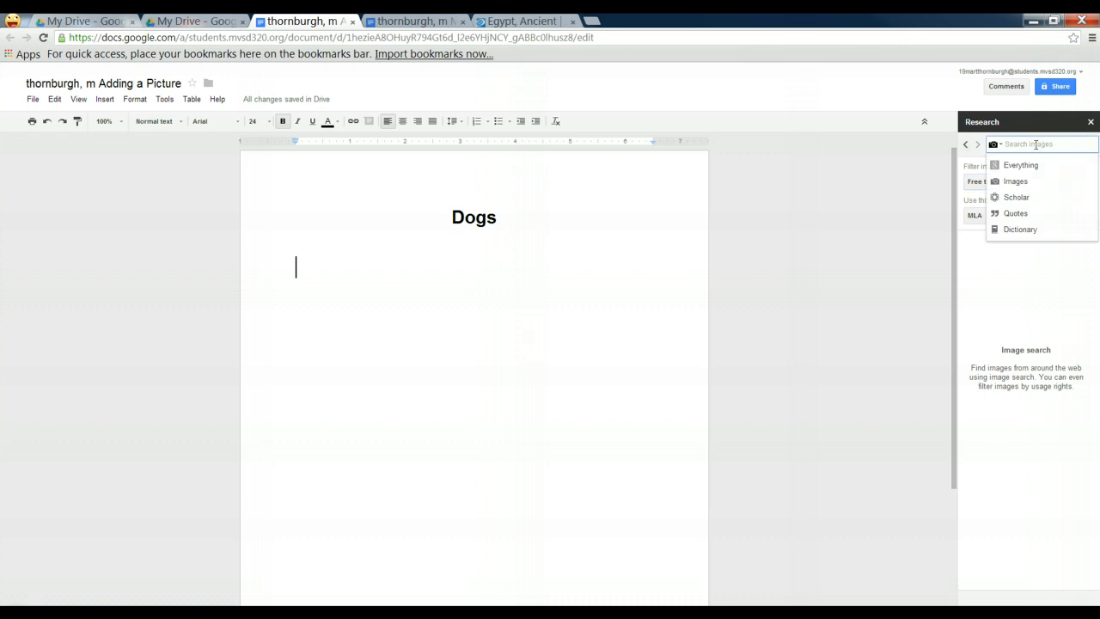
pyautogui.write('dogs')
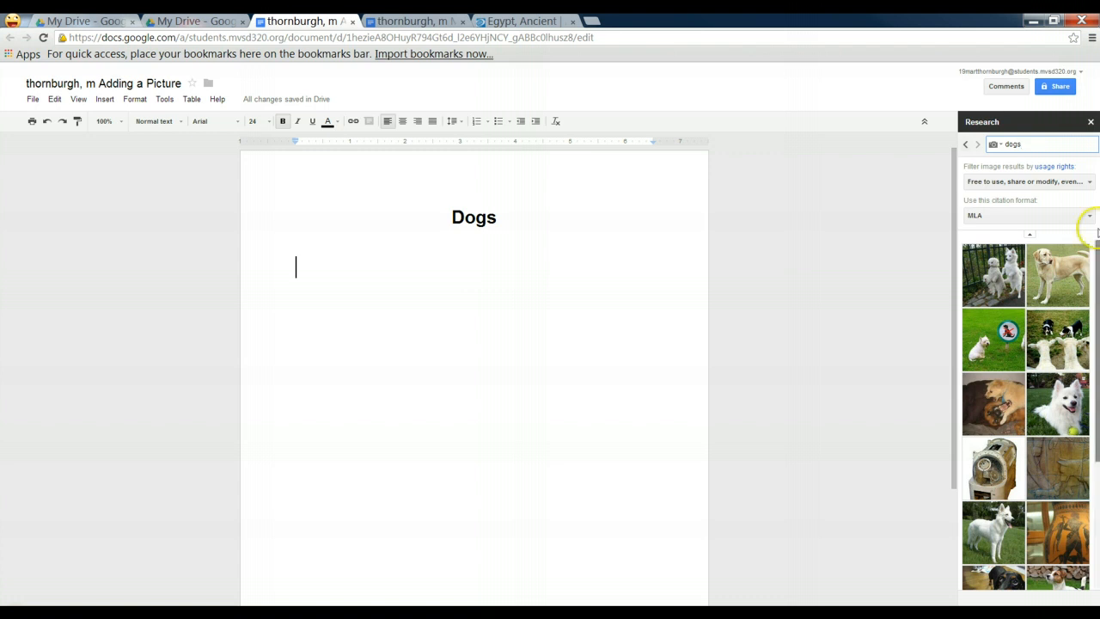
pyautogui.moveTo(1097, 232); pyautogui.dragTo(1099, 417)
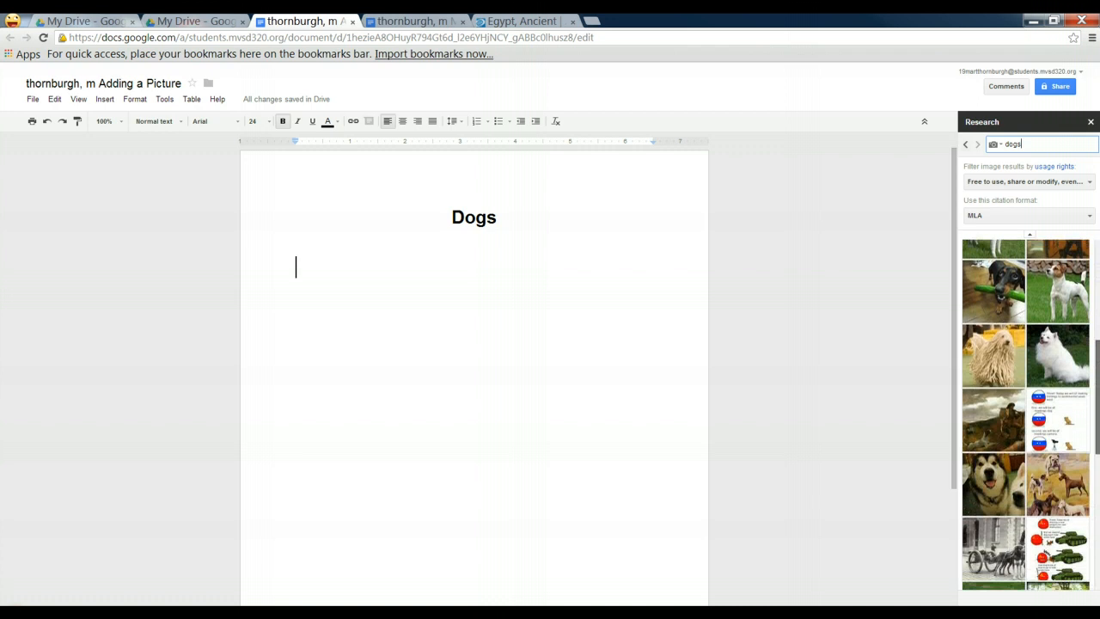
pyautogui.moveTo(999, 368)
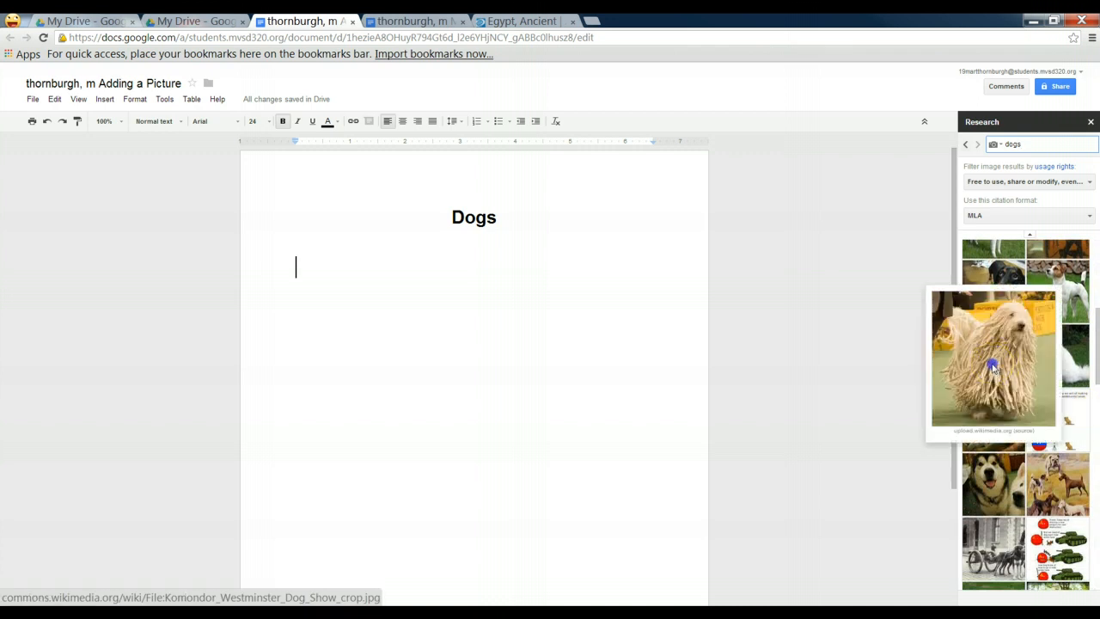
pyautogui.moveTo(1006, 368); pyautogui.dragTo(372, 322)
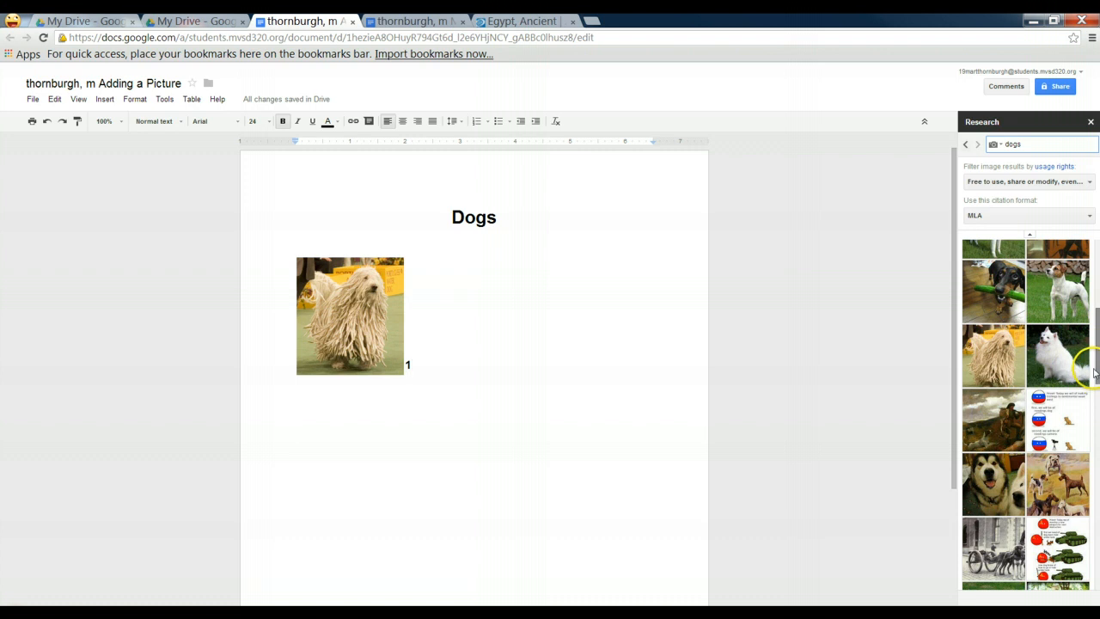
# - Insert the picture of the black-and-white puppy lying in grass beside the first dog picture
pyautogui.moveTo(1096, 371); pyautogui.dragTo(1099, 465)
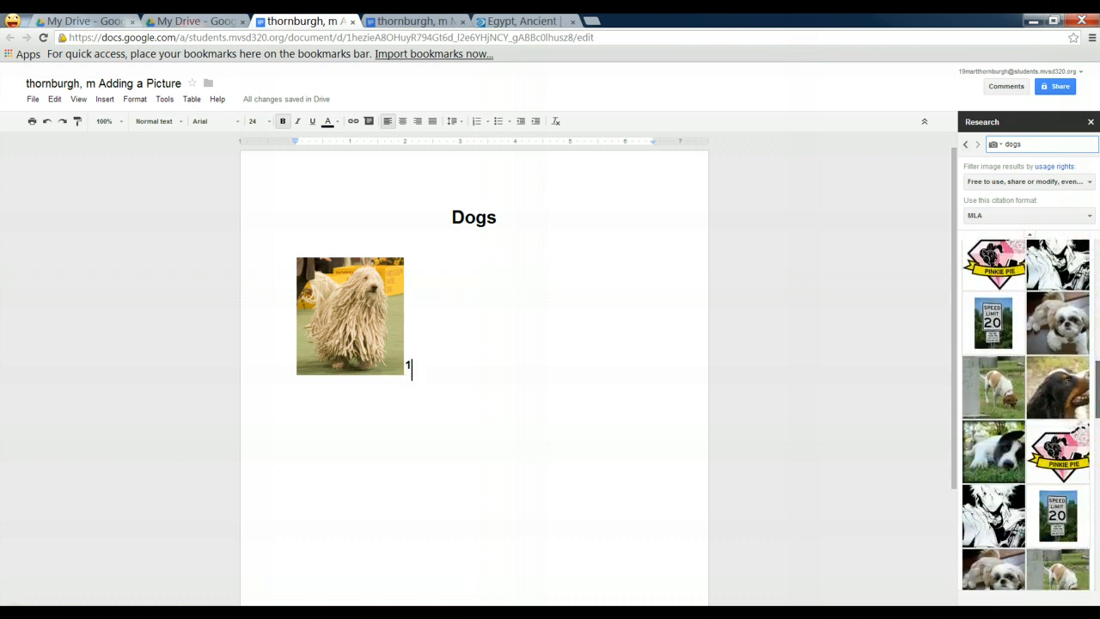
pyautogui.moveTo(998, 466)
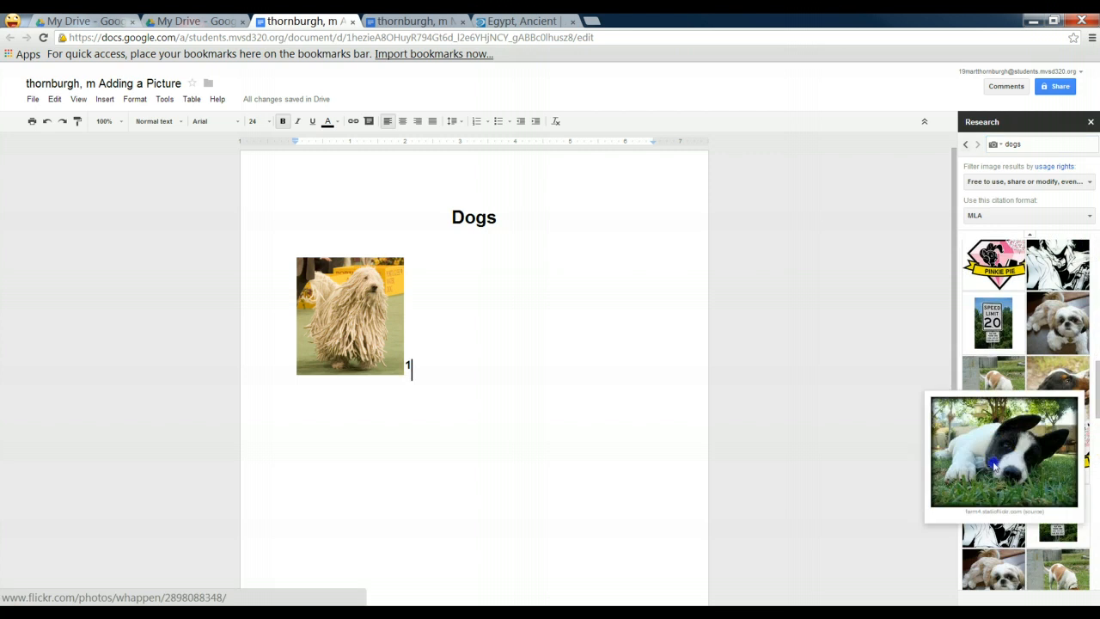
pyautogui.moveTo(995, 465); pyautogui.dragTo(509, 340)
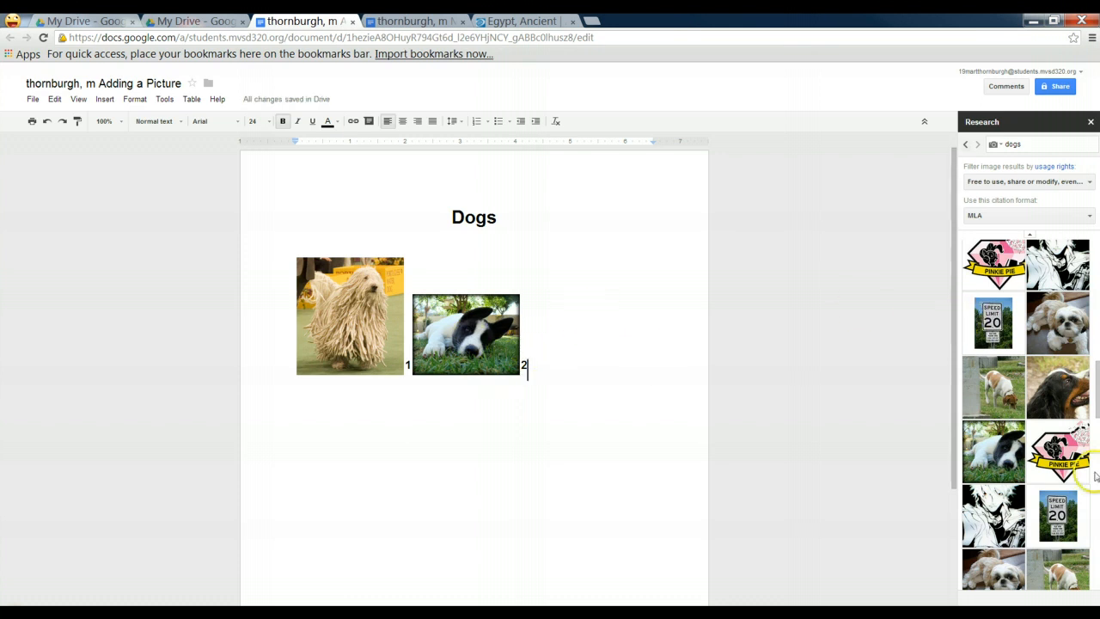
# - Insert the picture of the two black dogs wearing coloured glasses as the third image in the row
pyautogui.scroll(-10, 1097, 477)
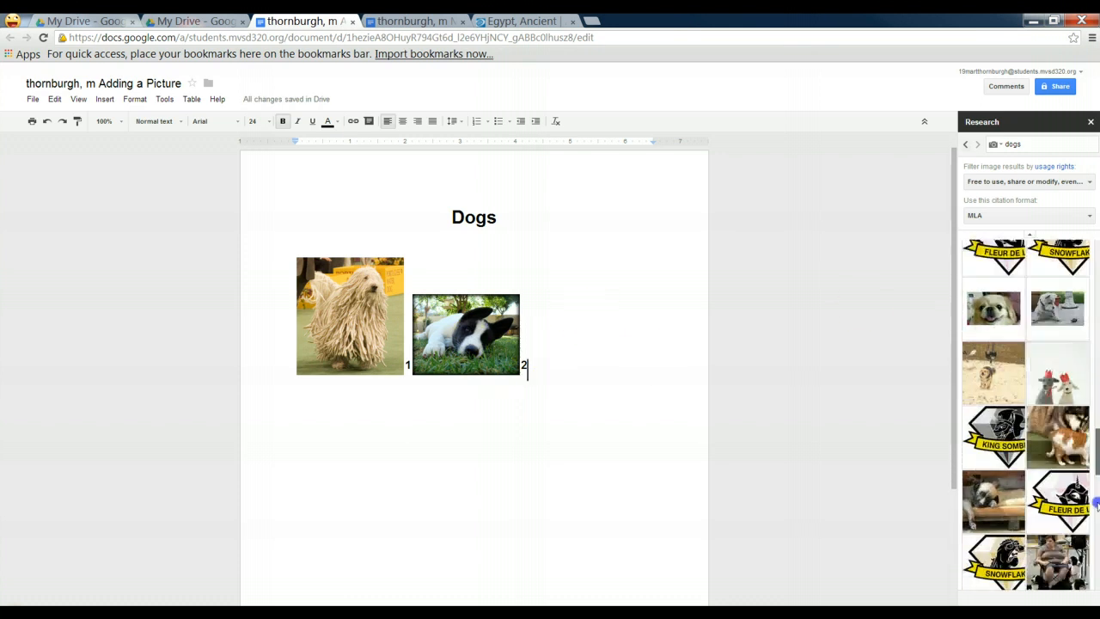
pyautogui.scroll(-5, 1096, 516)
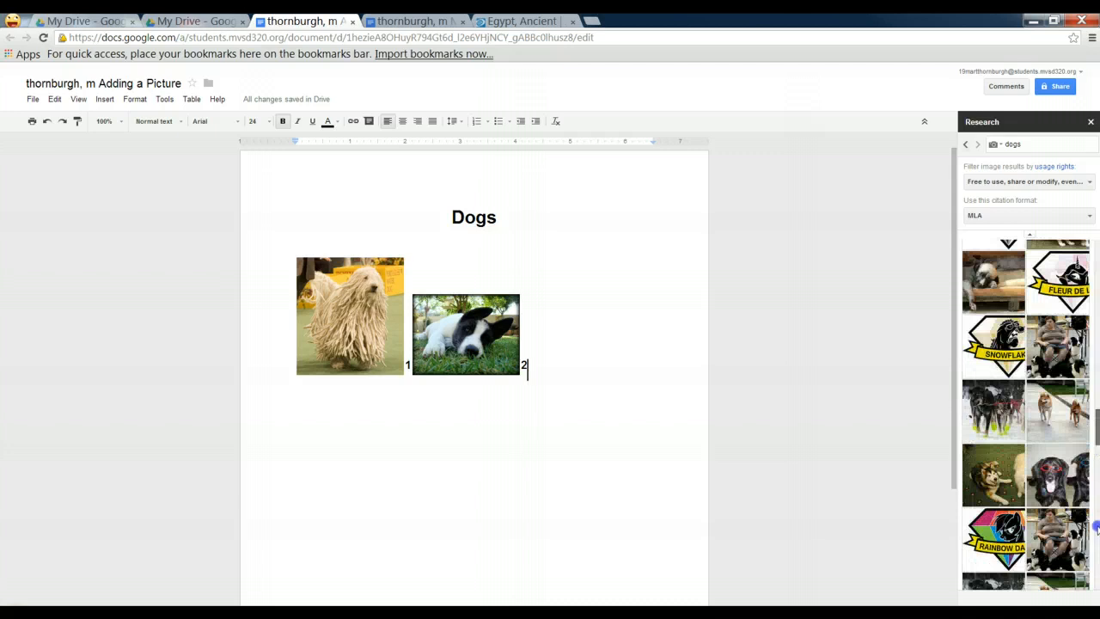
pyautogui.click(1063, 494)
pyautogui.moveTo(1048, 489); pyautogui.dragTo(568, 343)
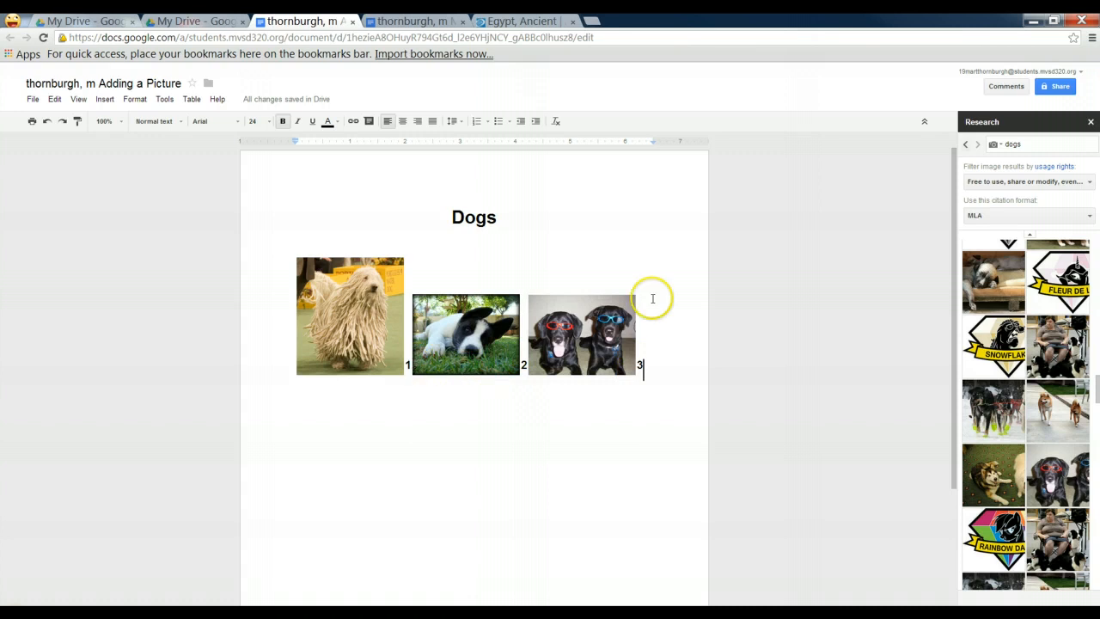
# - Examine the footnote markers beside the pictures and the matching source citations at the foot of the page
pyautogui.click(644, 365)
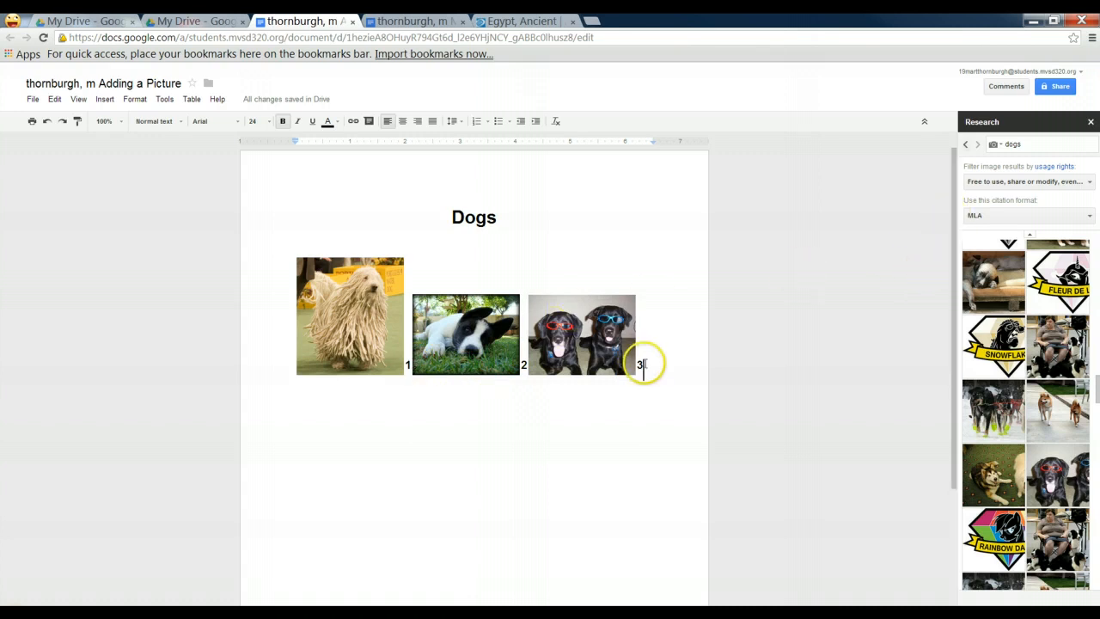
pyautogui.moveTo(953, 233); pyautogui.dragTo(952, 369)
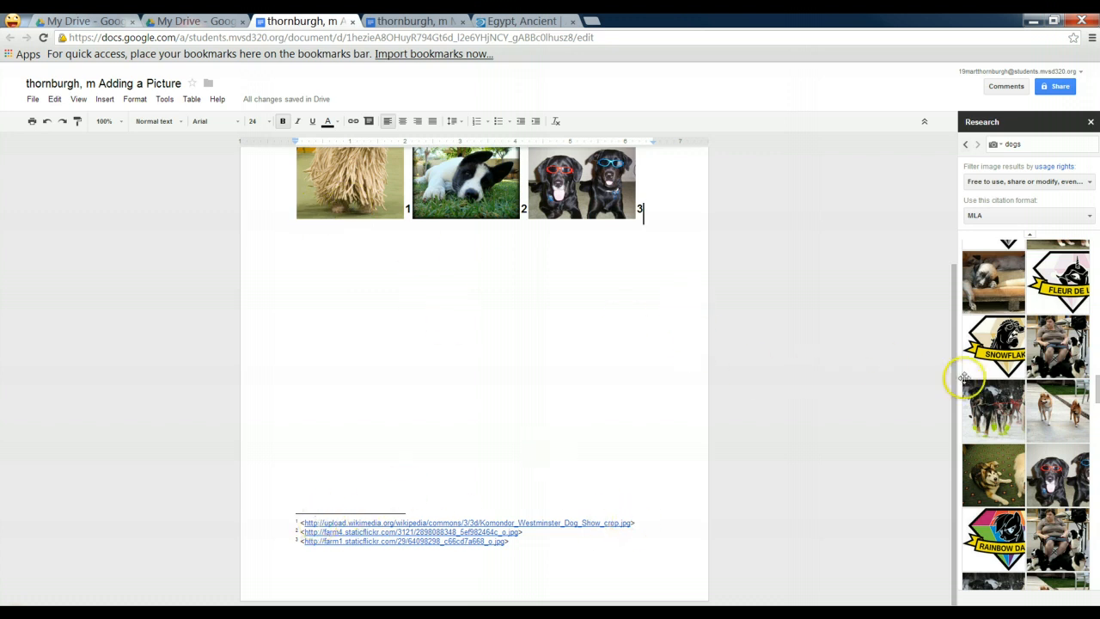
# - Return to the start of the document and set the Research tool's image filter to "Free to use, share or modify, even commercially"
pyautogui.moveTo(954, 406); pyautogui.dragTo(936, 295)
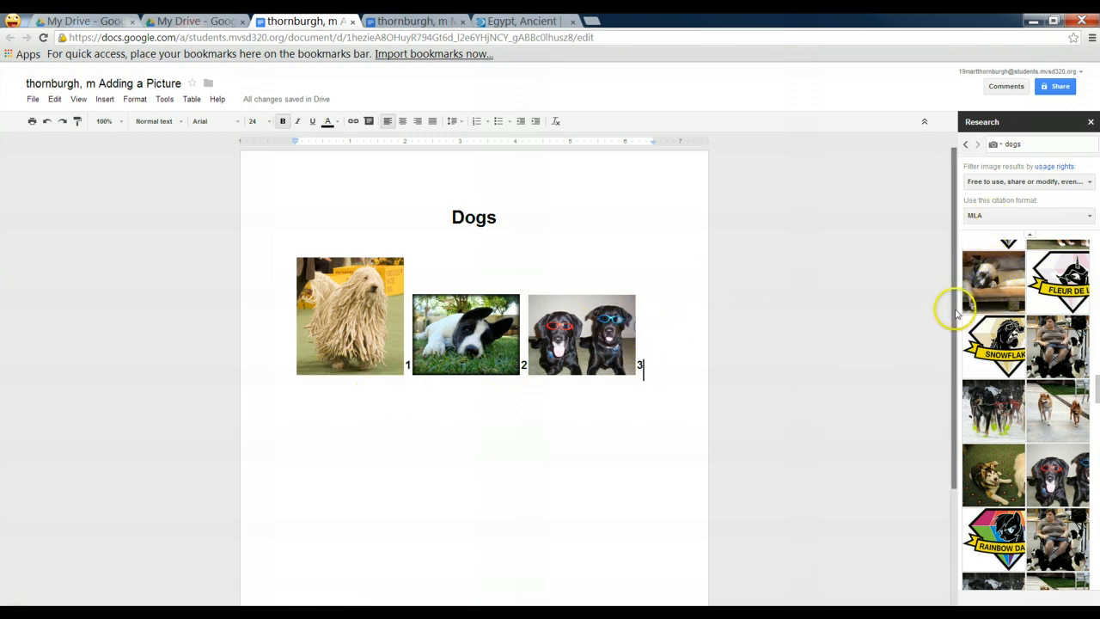
pyautogui.moveTo(955, 312); pyautogui.dragTo(926, 291)
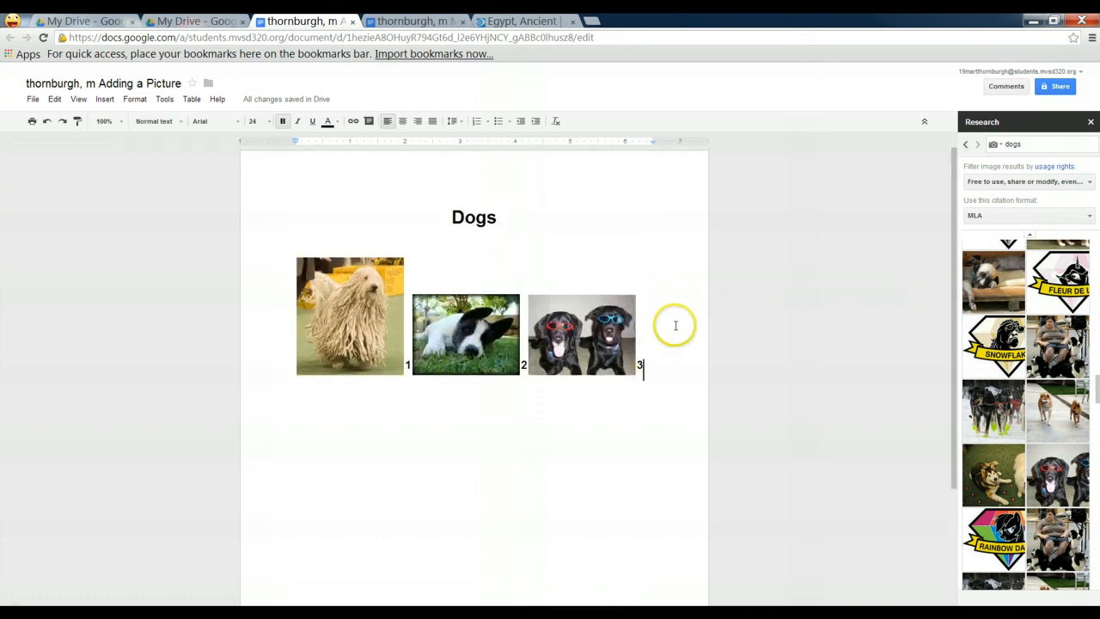
pyautogui.click(167, 106)
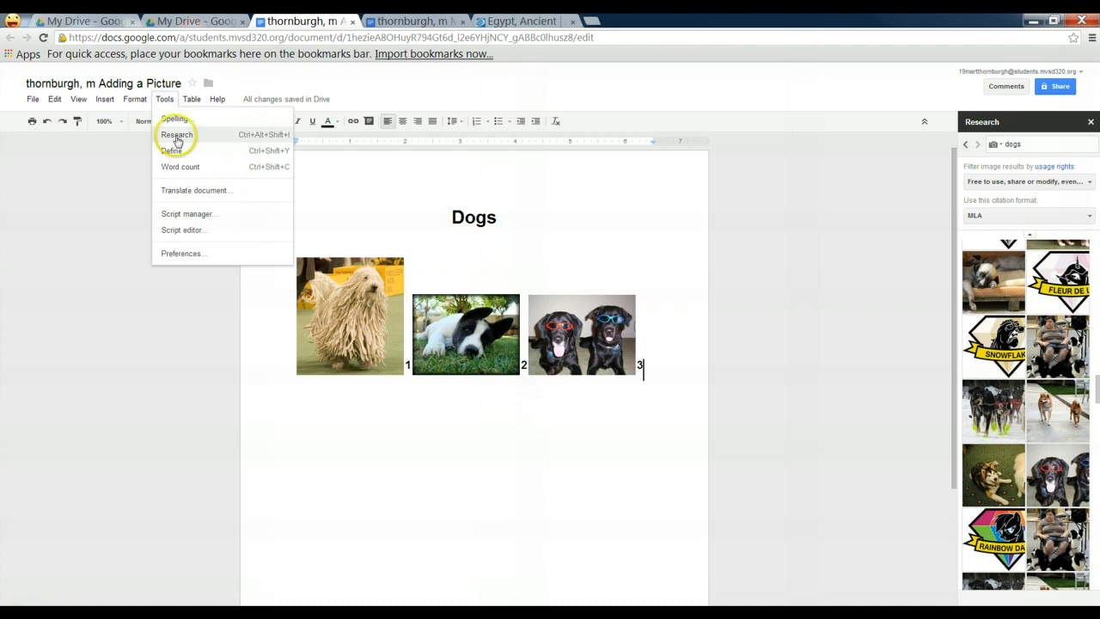
pyautogui.click(177, 138)
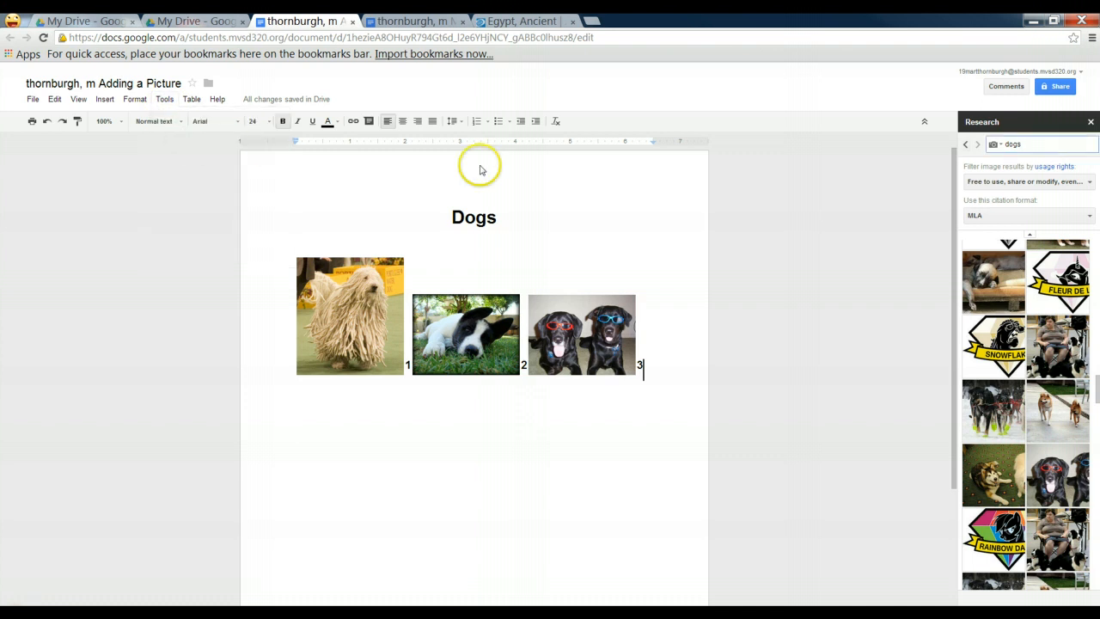
pyautogui.click(996, 145)
pyautogui.click(1012, 184)
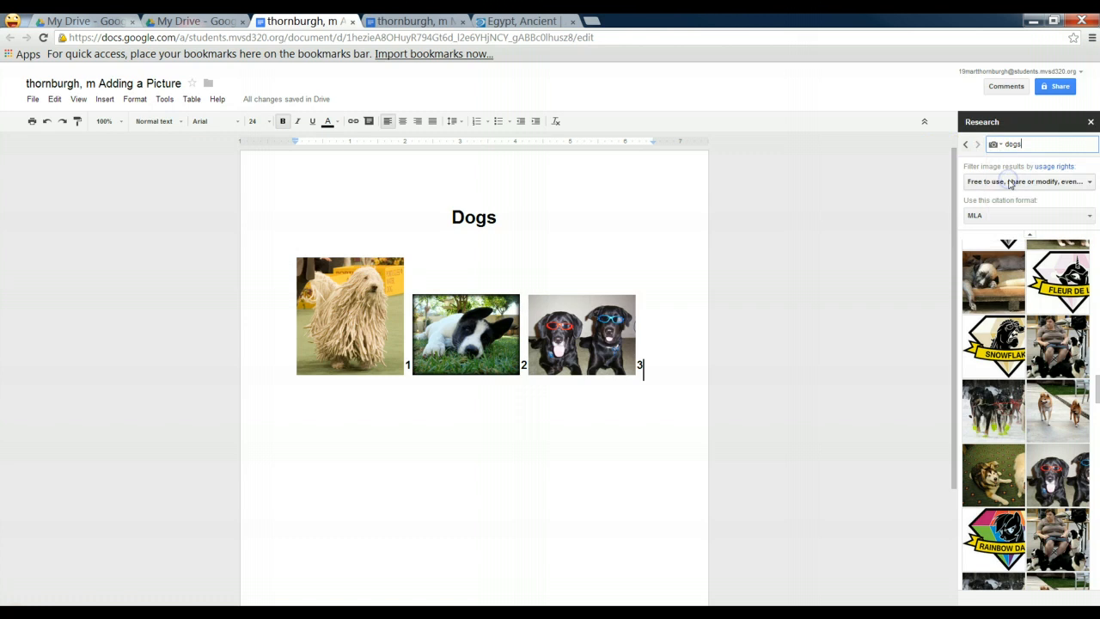
pyautogui.click(990, 185)
pyautogui.click(994, 186)
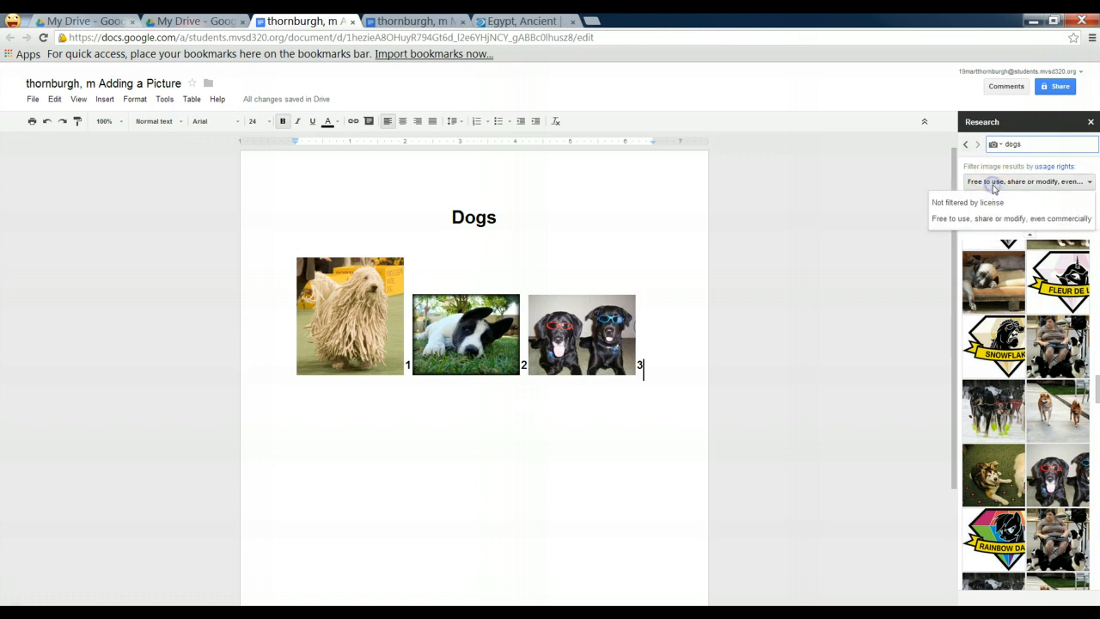
pyautogui.click(992, 220)
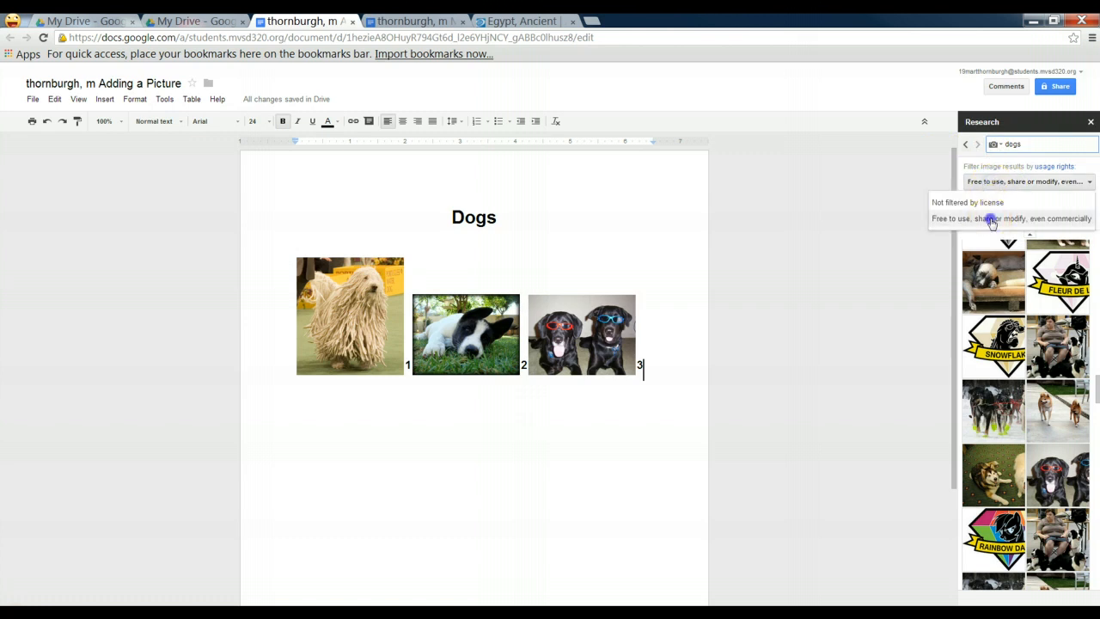
pyautogui.click(1022, 146)
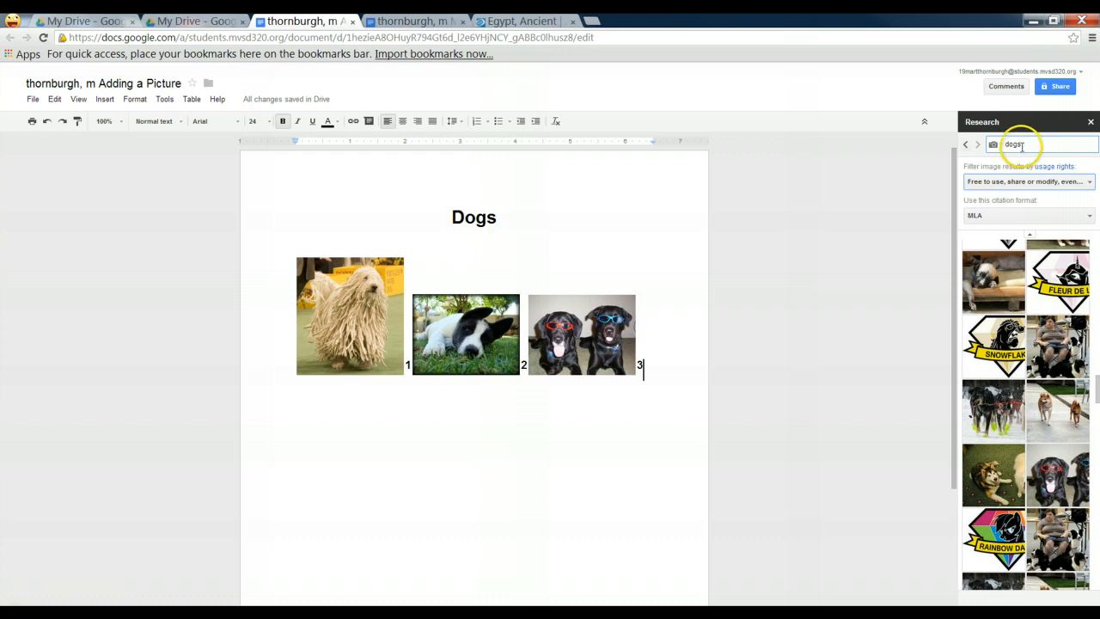
pyautogui.doubleClick(1022, 145)
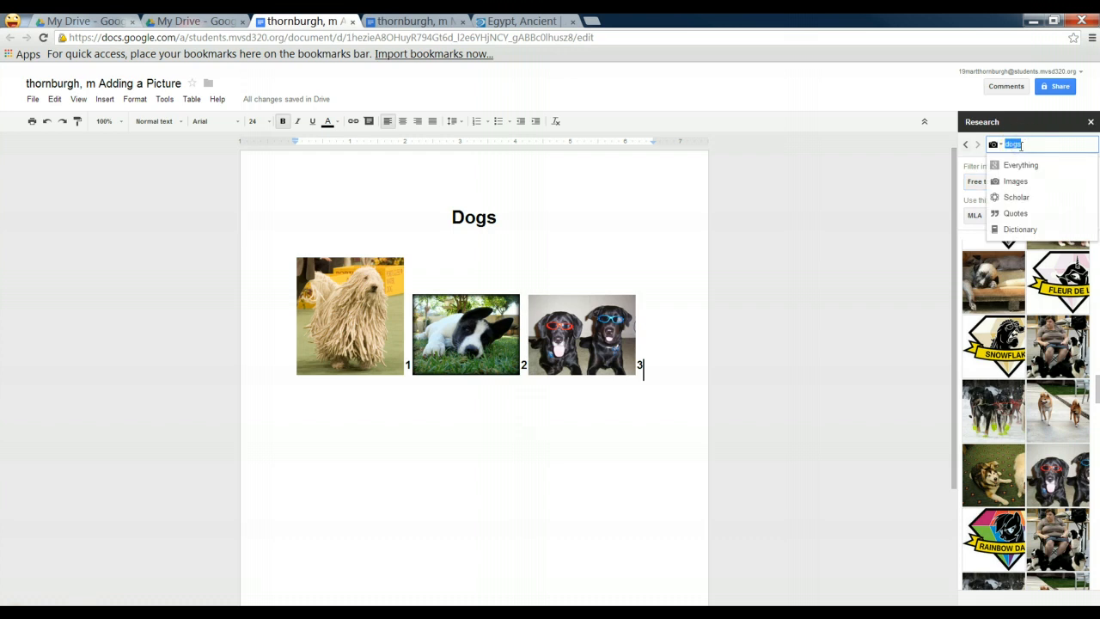
pyautogui.click(940, 177)
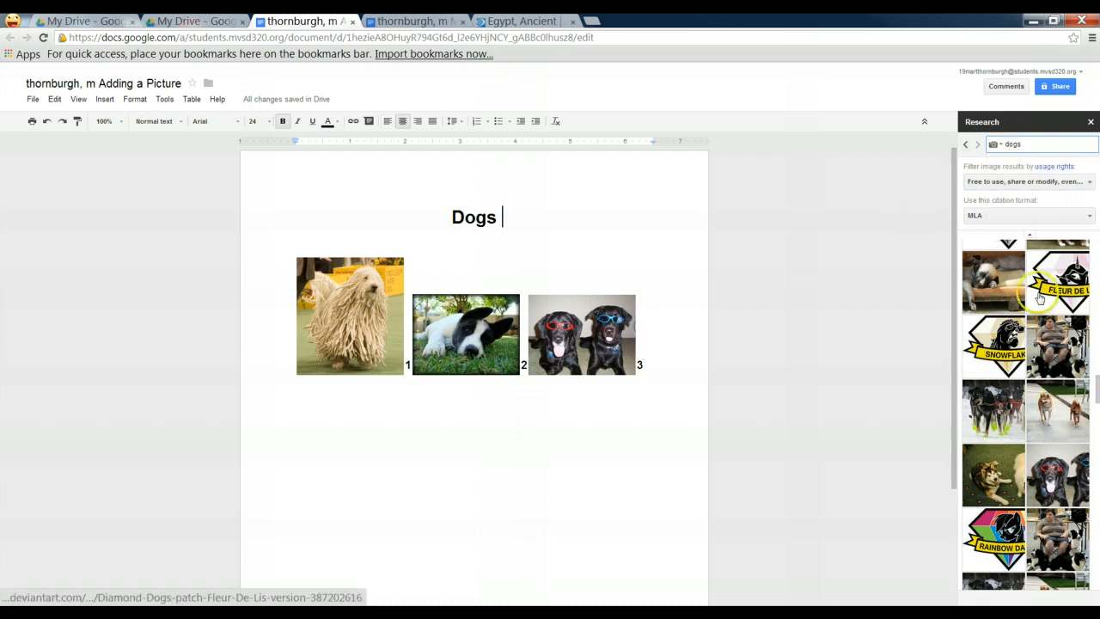
# - Insert the picture of the dog resting on a couch and move it below the row of three dog pictures
pyautogui.moveTo(1002, 295); pyautogui.dragTo(341, 462)
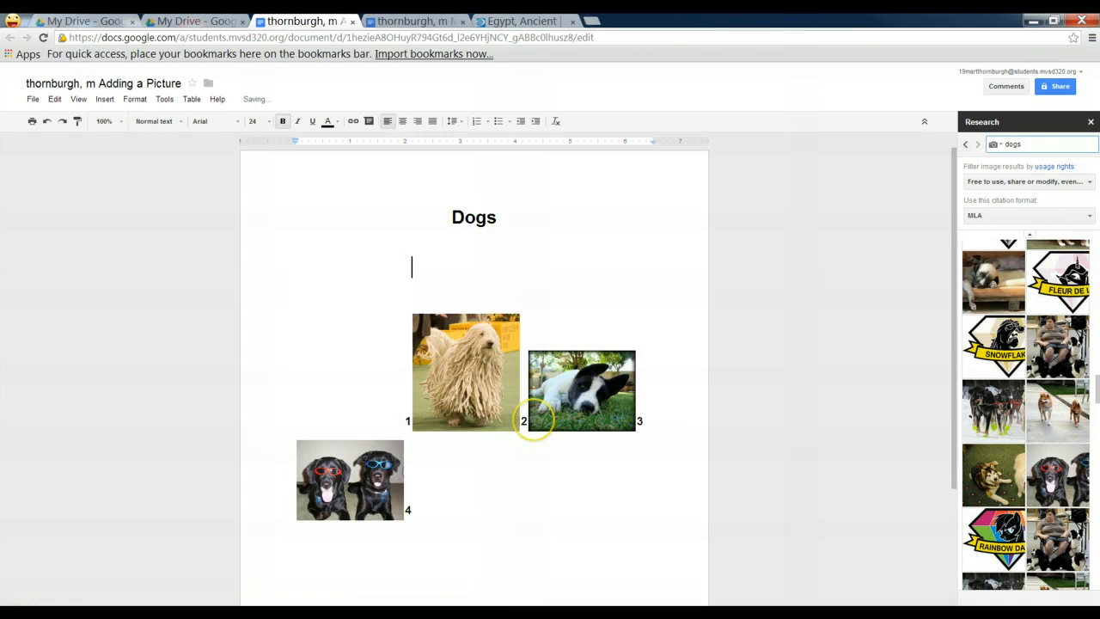
pyautogui.click(337, 372)
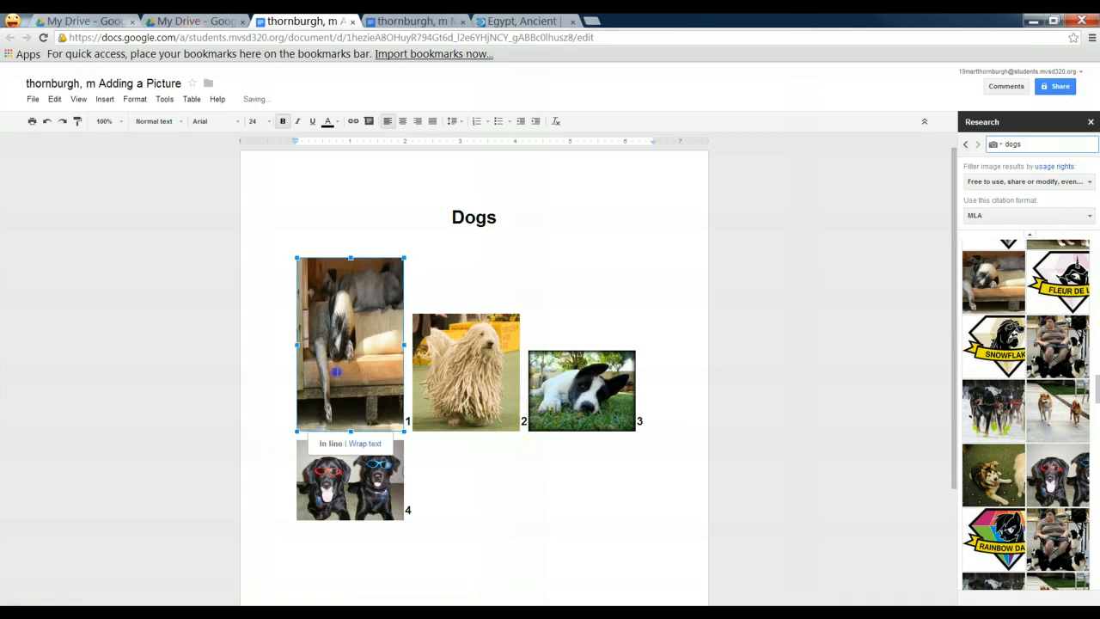
pyautogui.moveTo(472, 475); pyautogui.dragTo(470, 473)
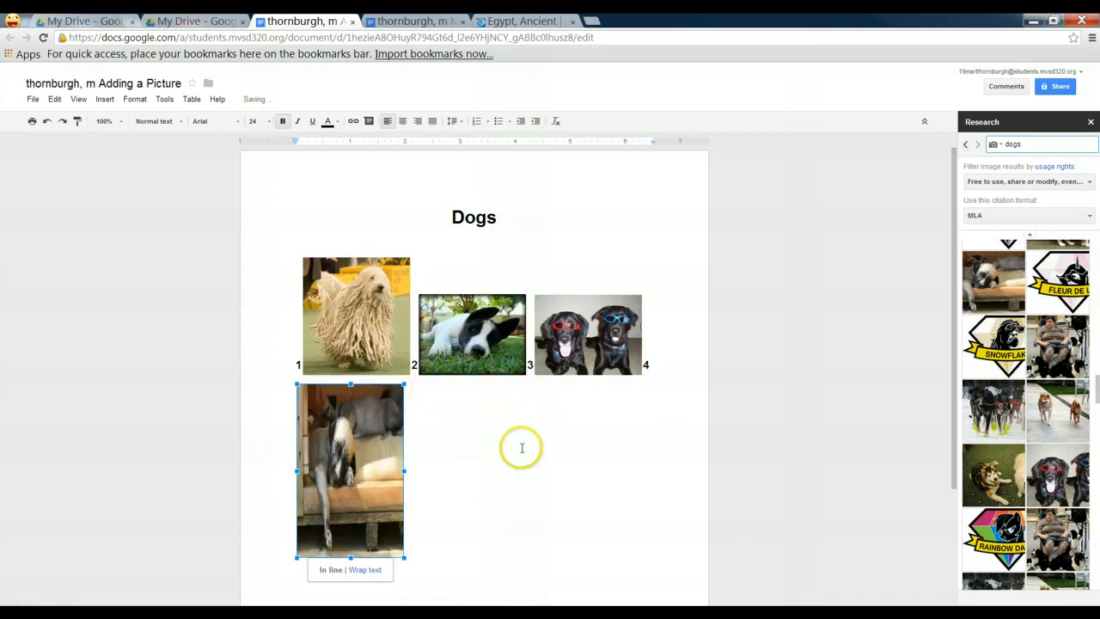
pyautogui.click(553, 467)
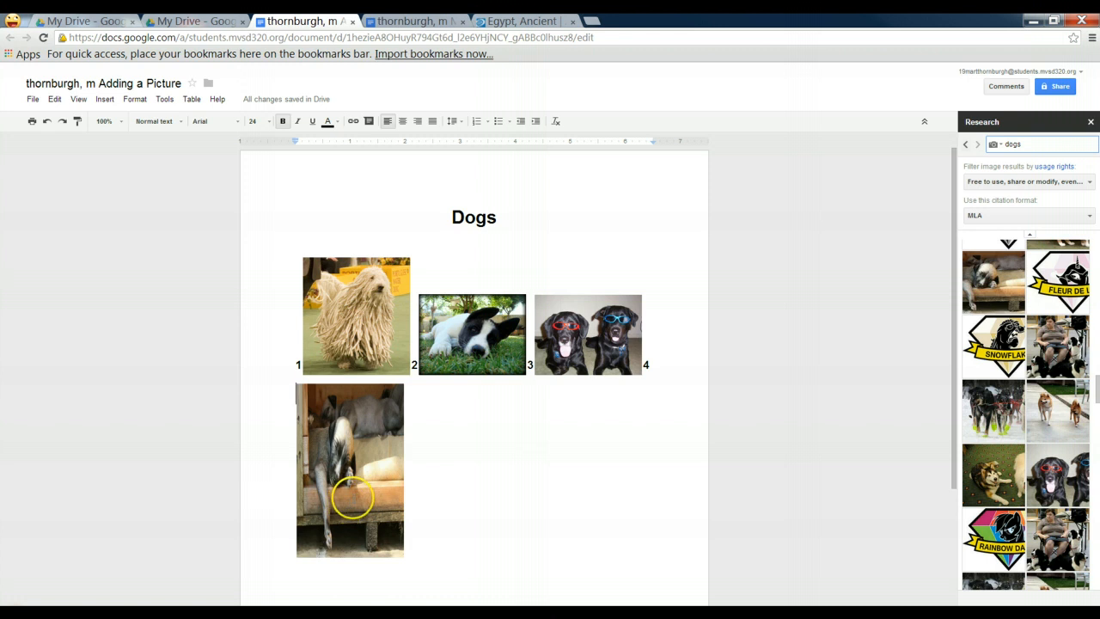
# - Try to wrap text around the couch dog picture, and write "I like dogs." directly beside it
pyautogui.click(362, 441)
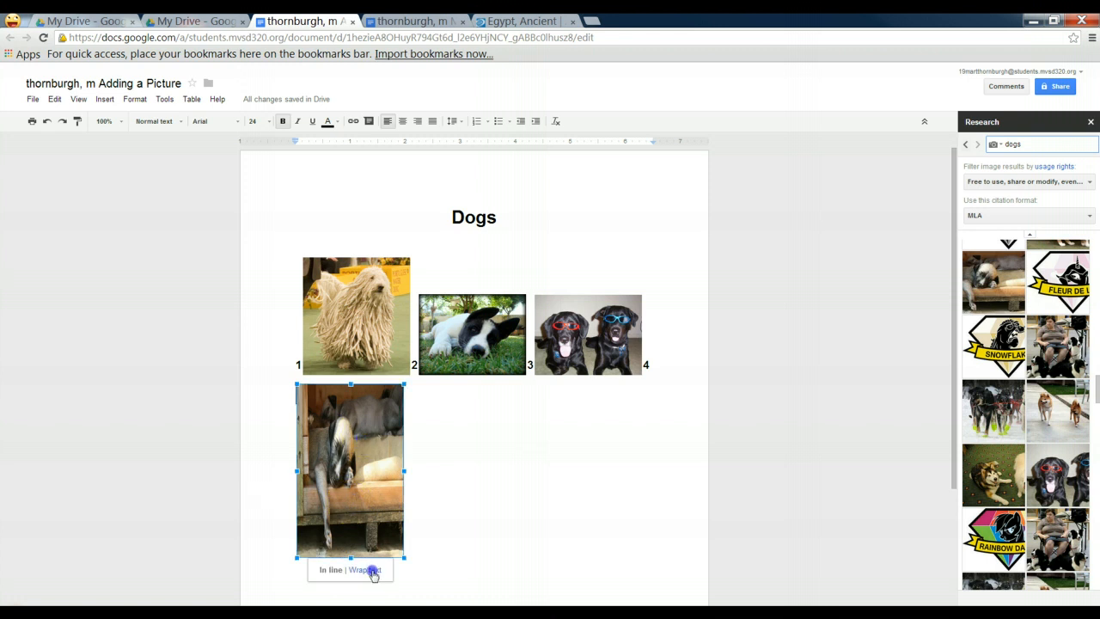
pyautogui.click(371, 569)
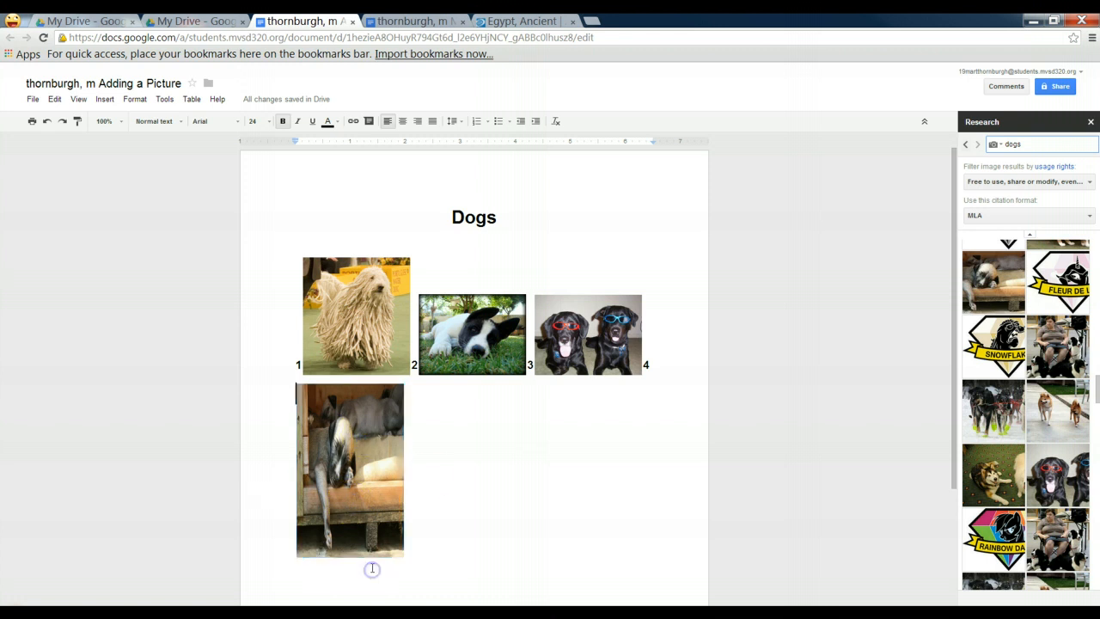
pyautogui.click(425, 475)
pyautogui.click(414, 421)
pyautogui.click(405, 419)
pyautogui.write('I like dogs.')
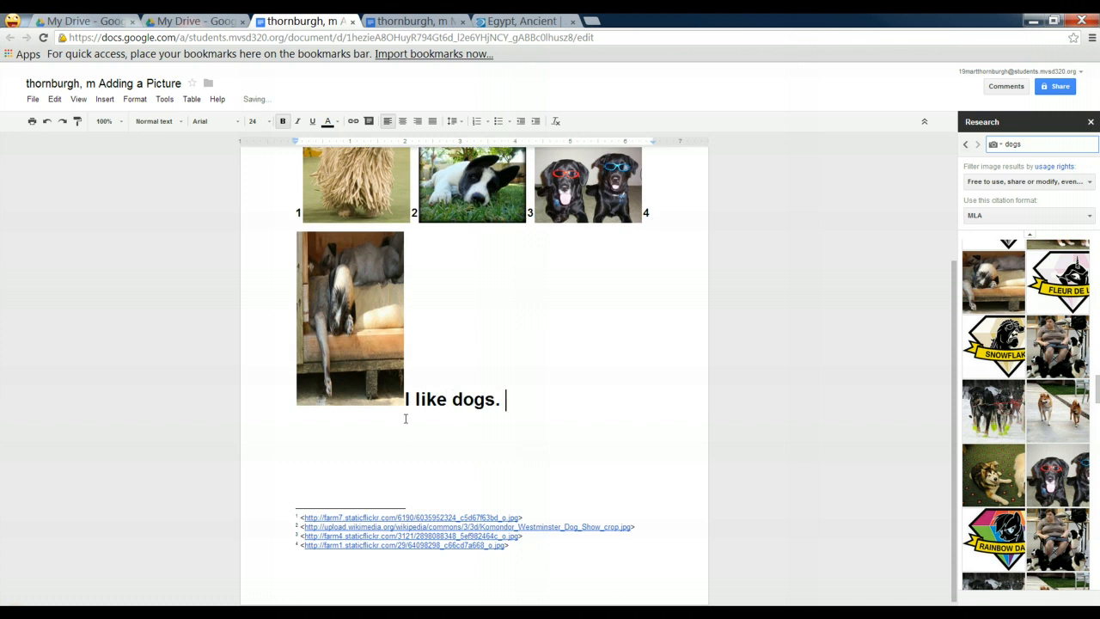
# - Set the couch dog picture to be in line with the text and return to the end of "I like dogs."
pyautogui.click(368, 364)
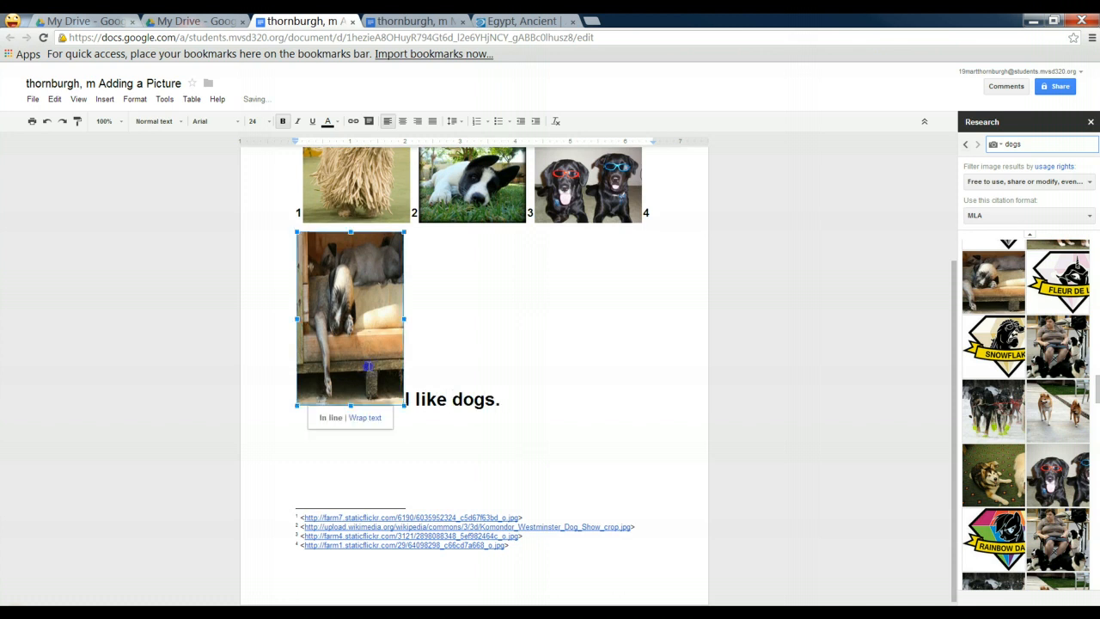
pyautogui.click(330, 418)
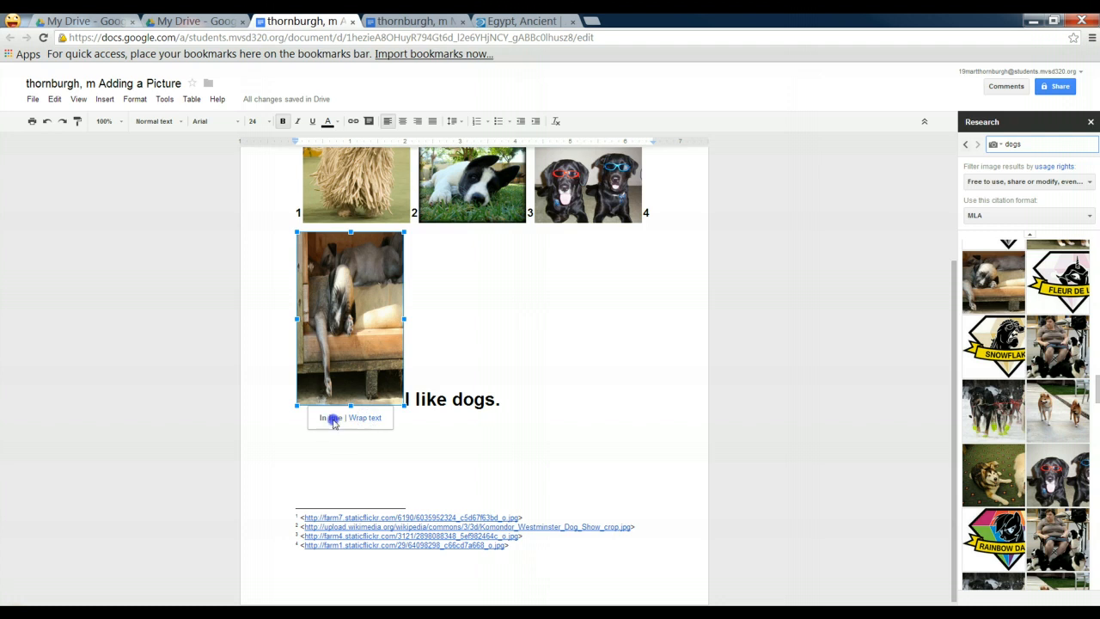
pyautogui.click(363, 370)
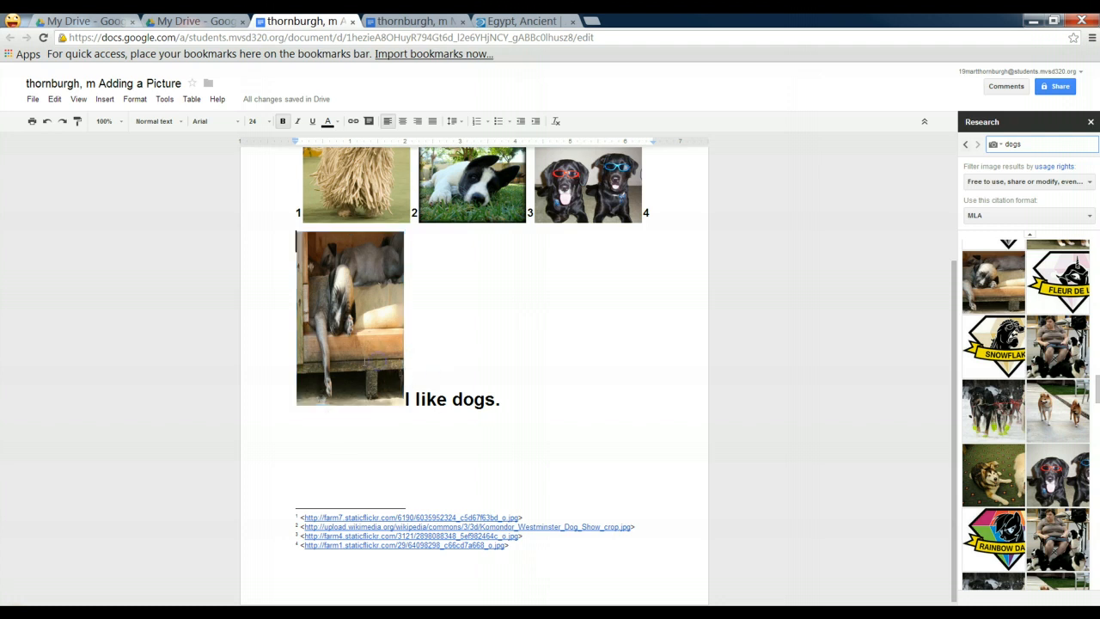
pyautogui.click(407, 389)
pyautogui.click(352, 380)
pyautogui.doubleClick(513, 381)
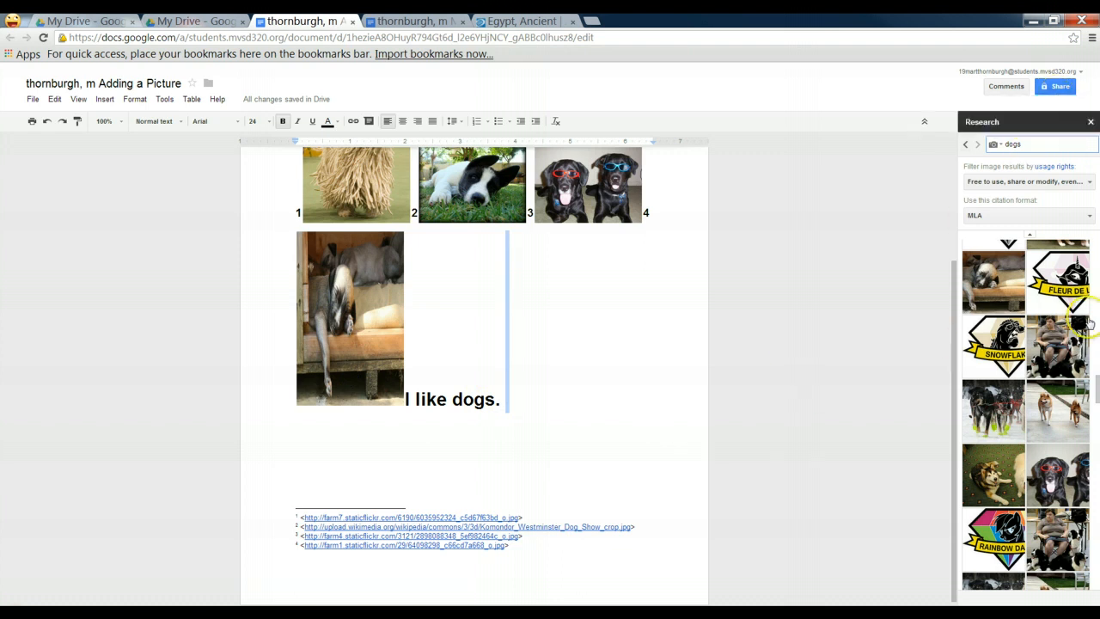
pyautogui.moveTo(1099, 390); pyautogui.dragTo(1081, 287)
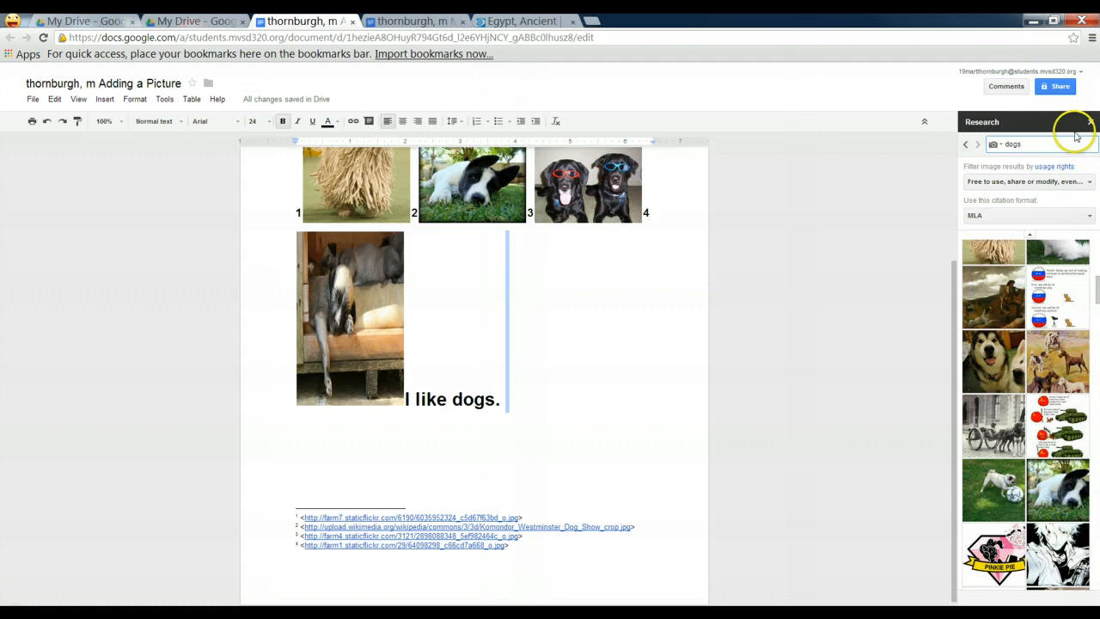
# - Start an invitation in the document's sharing settings and turn off notifying people via email
pyautogui.click(1054, 89)
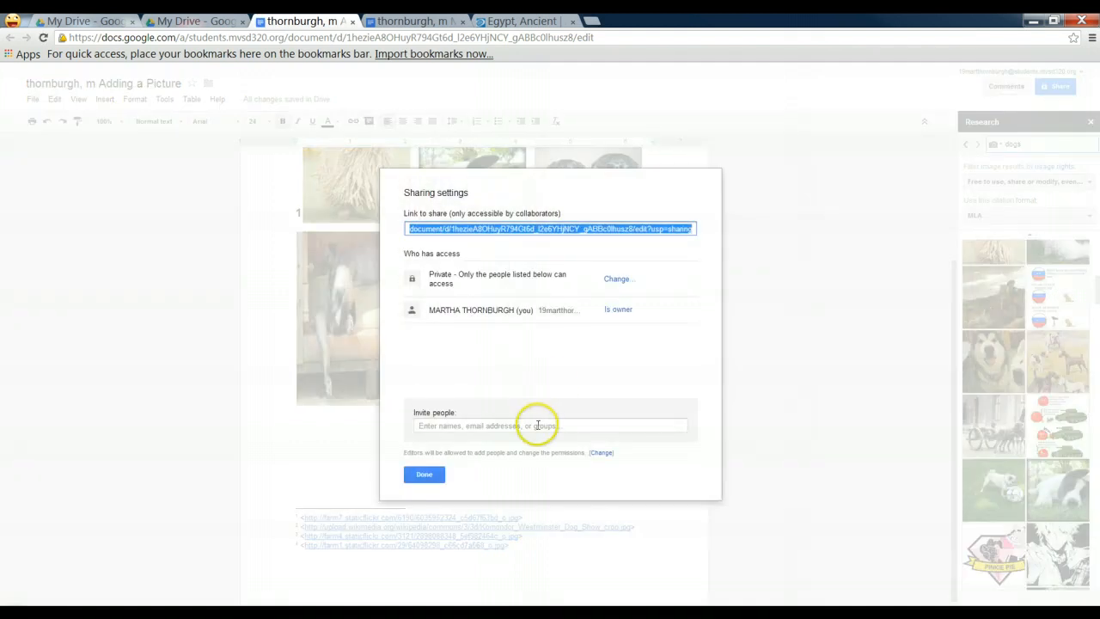
pyautogui.click(539, 427)
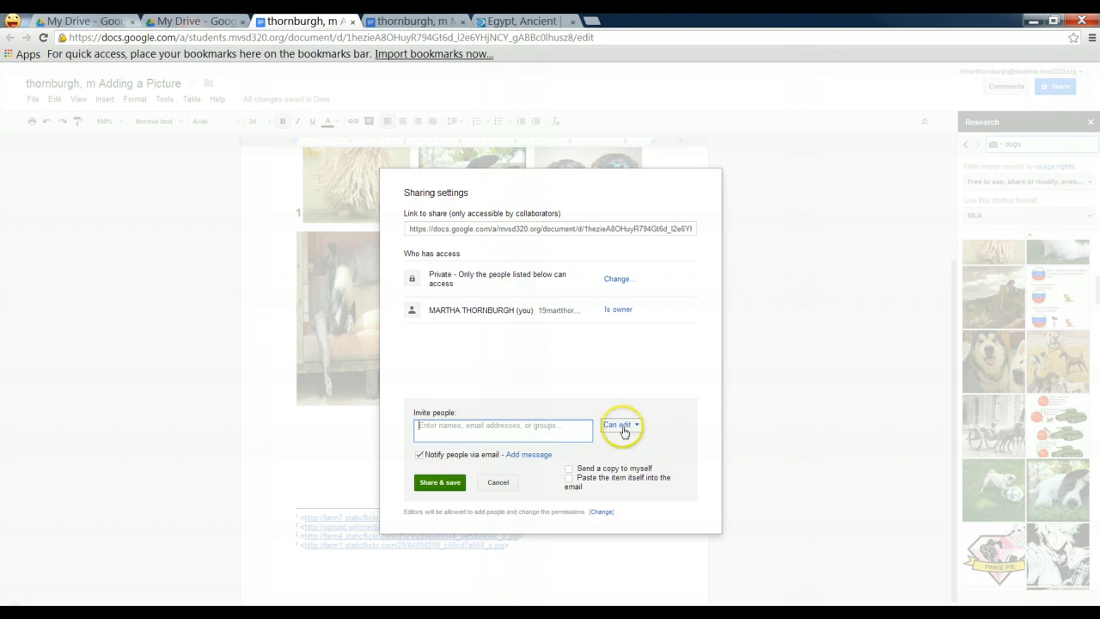
pyautogui.click(420, 455)
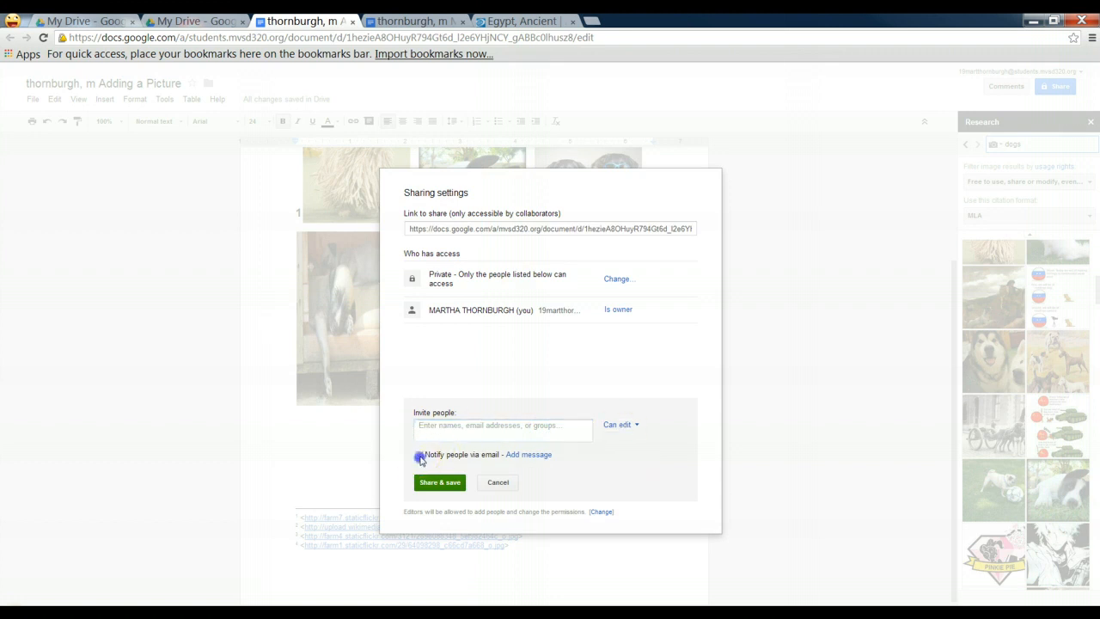